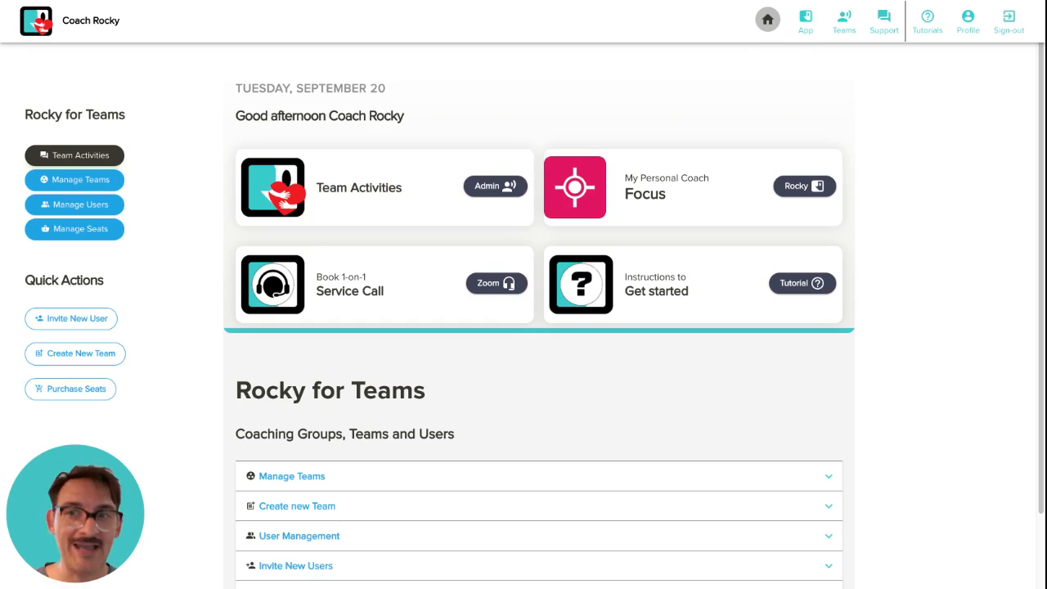
Open the Team Console from Create New Team and go to its Manage Teams page
click(115, 353)
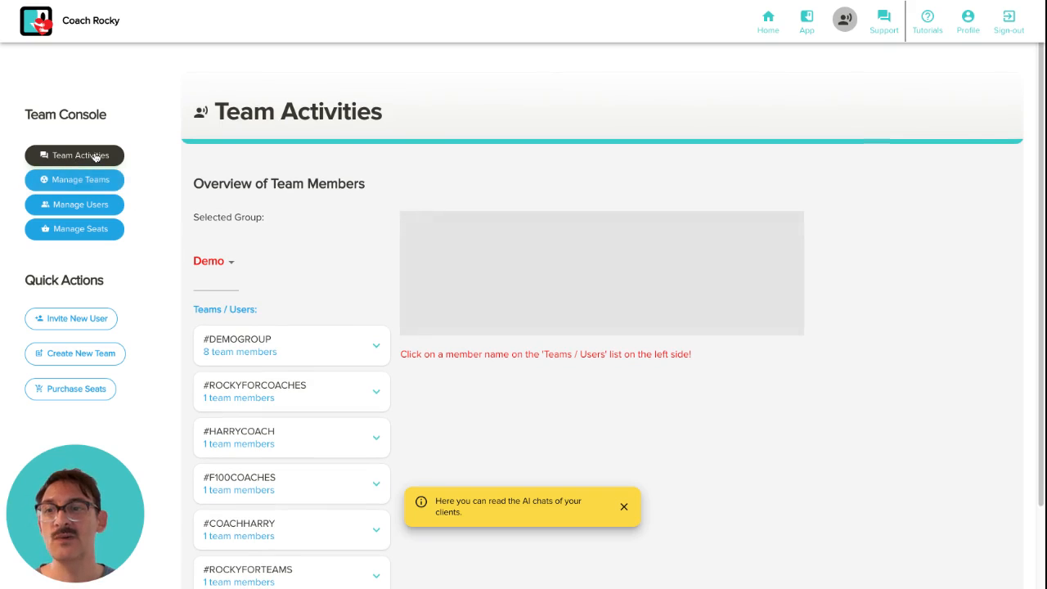
click(83, 187)
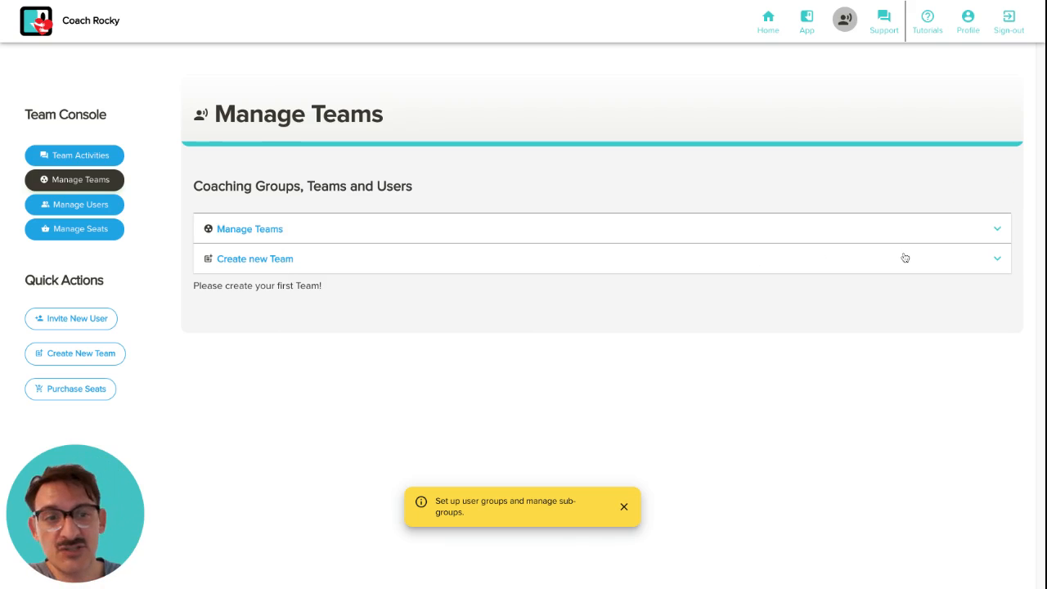
Add a new team named 'Happiness Coach for my business number one', fixing the 'nomber' typo
click(1001, 263)
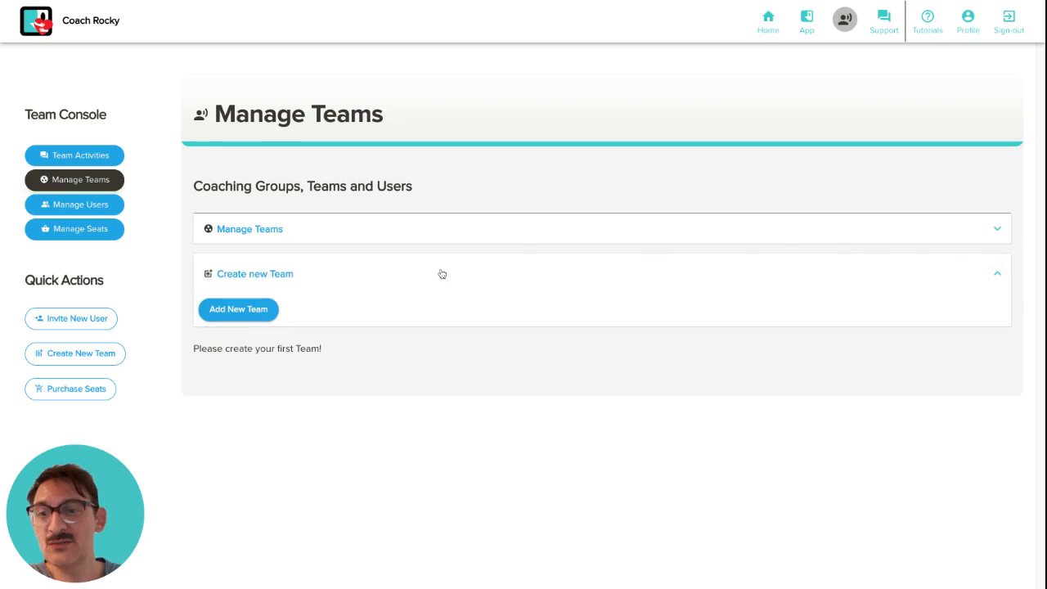
click(270, 320)
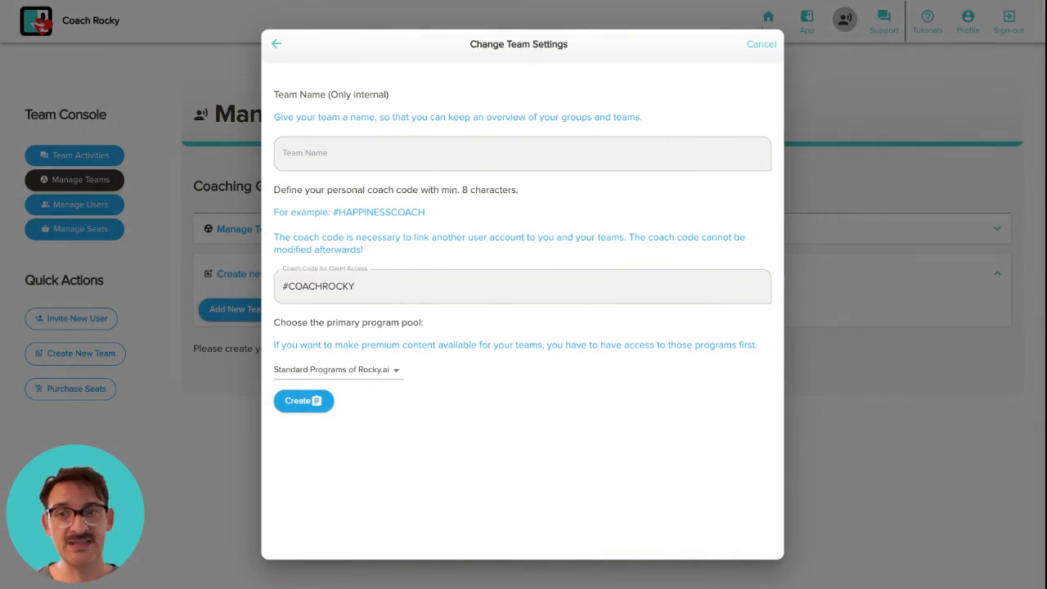
click(348, 159)
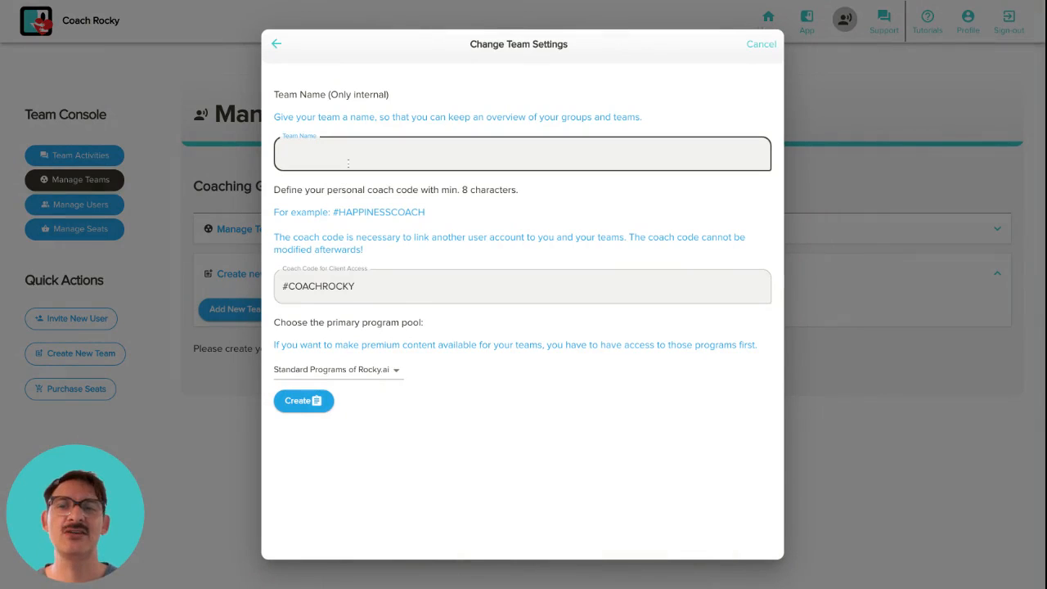
text(Happiness Coach)
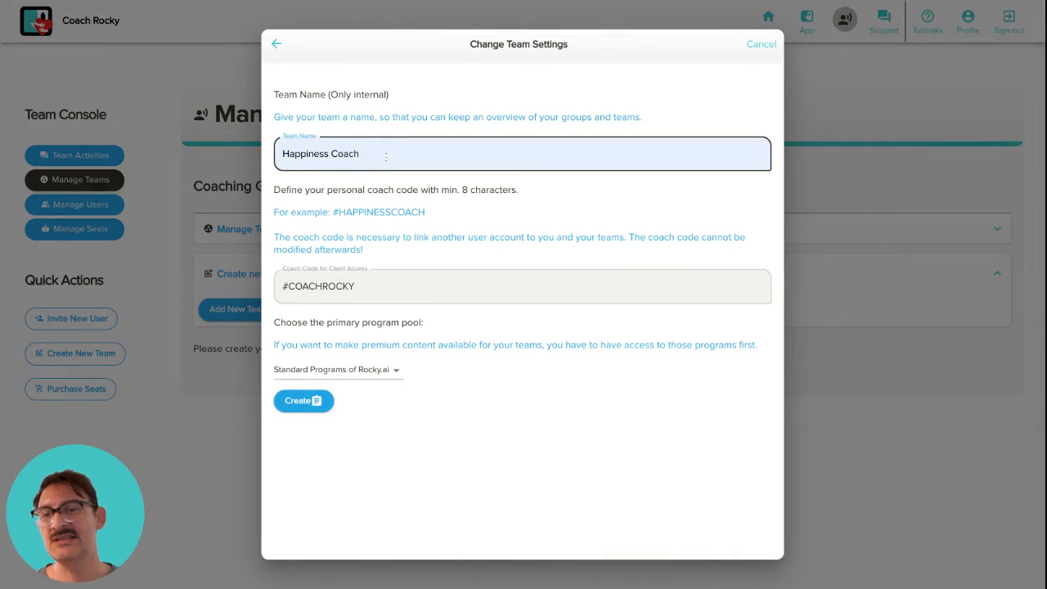
text( for my )
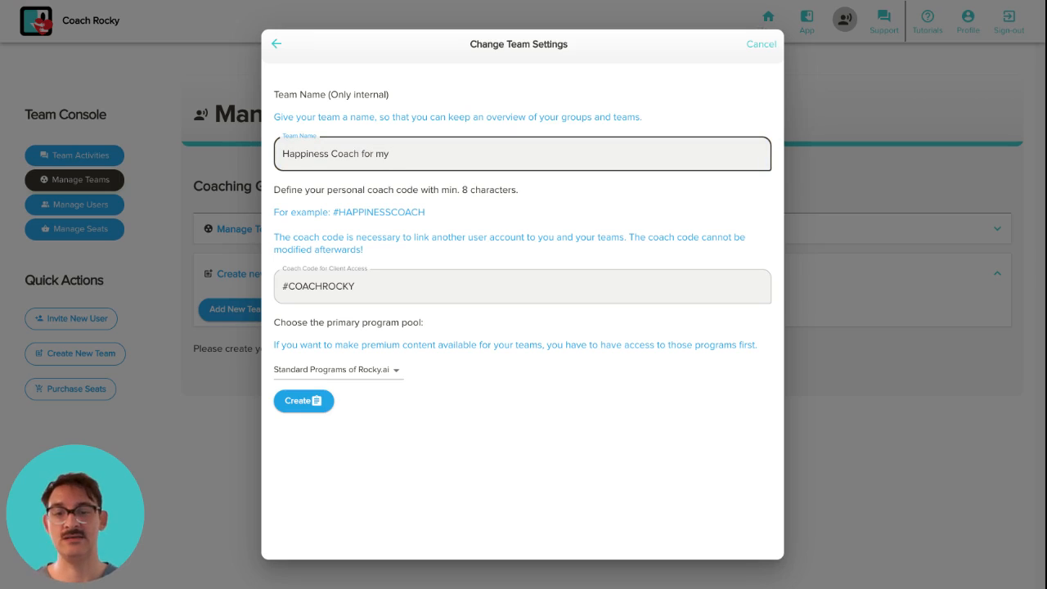
text(business n)
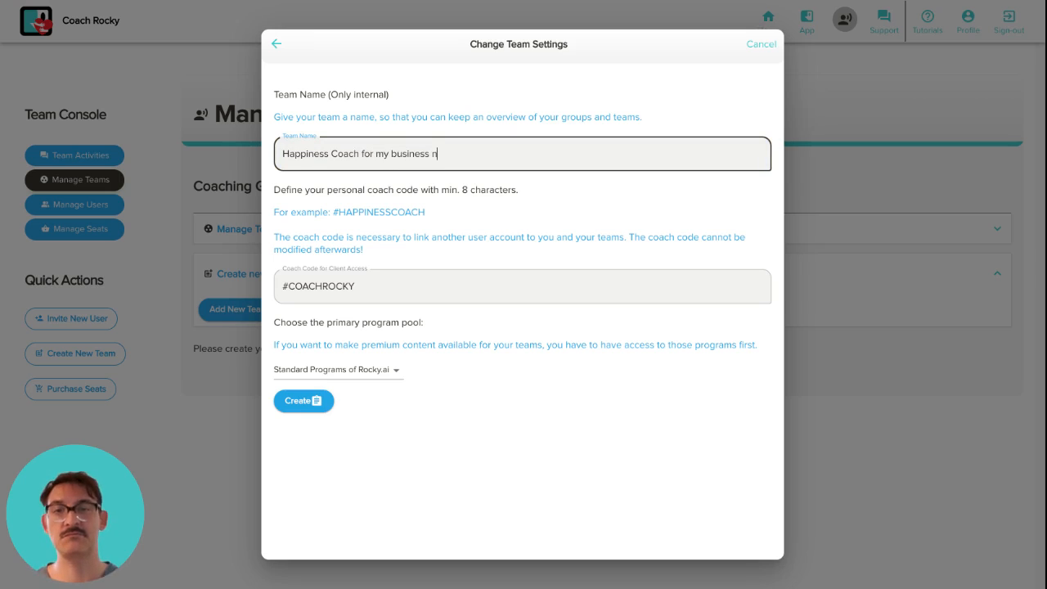
text(omber one)
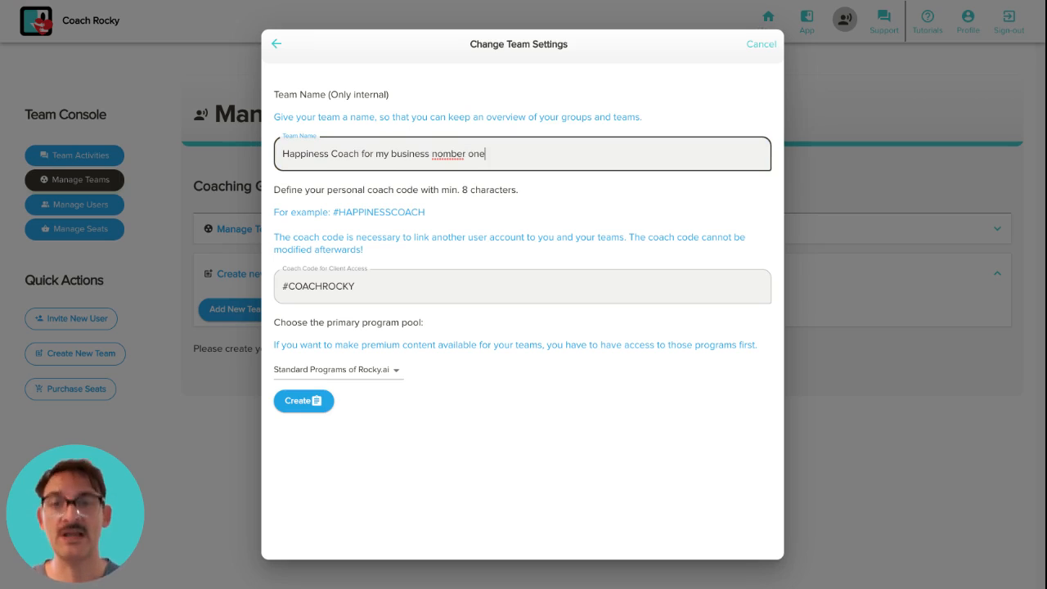
click(442, 152)
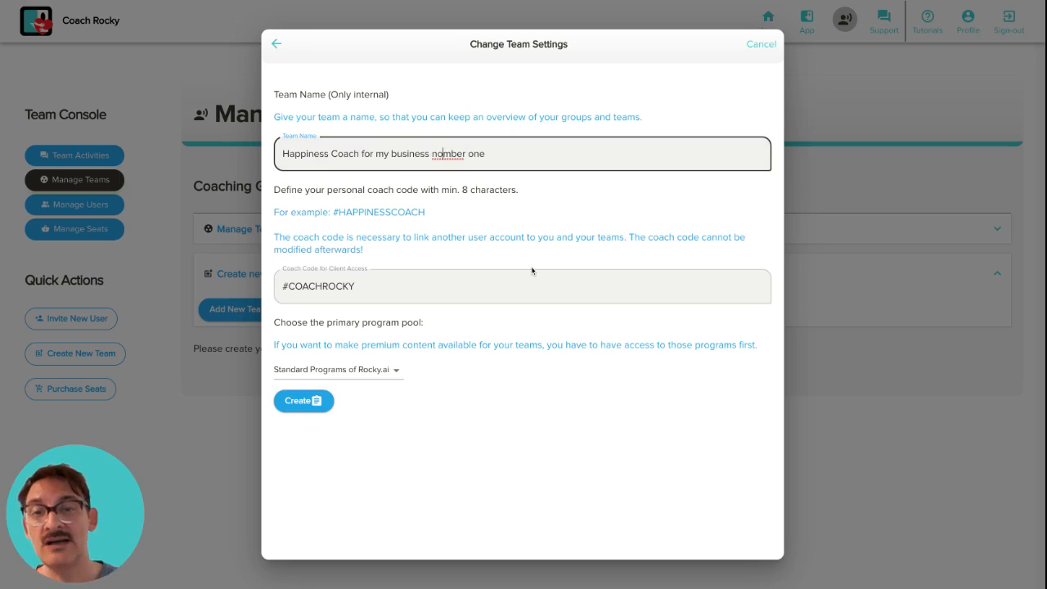
key(BackSpace)
text(u)
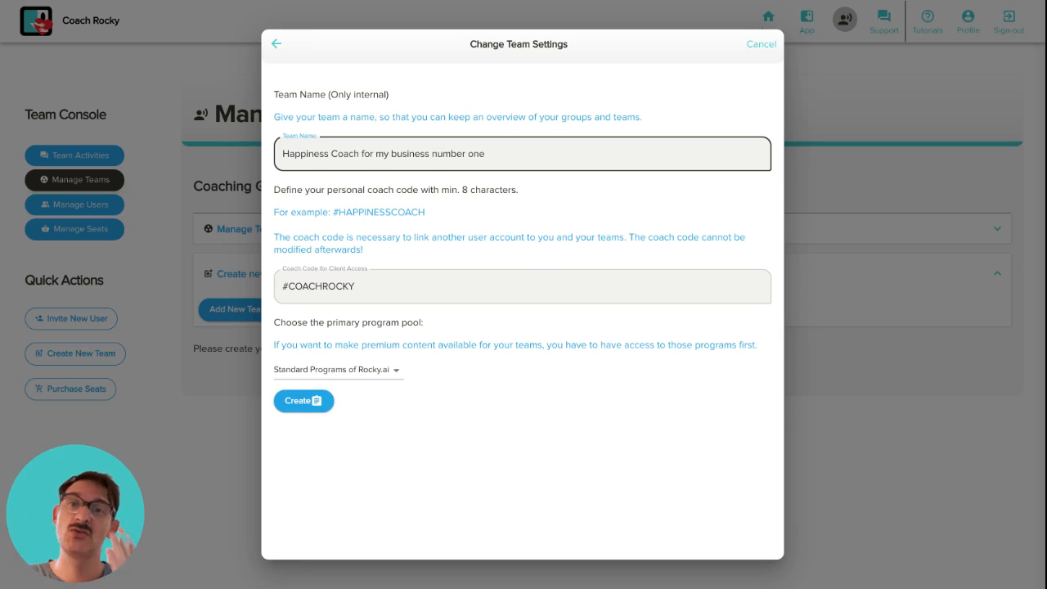
double_click(356, 287)
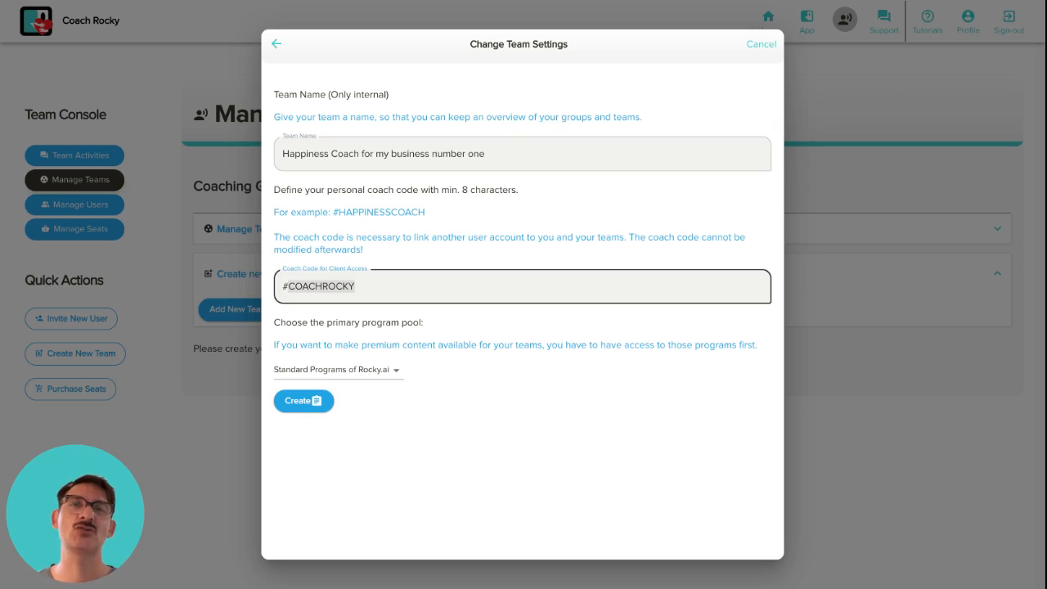
click(396, 289)
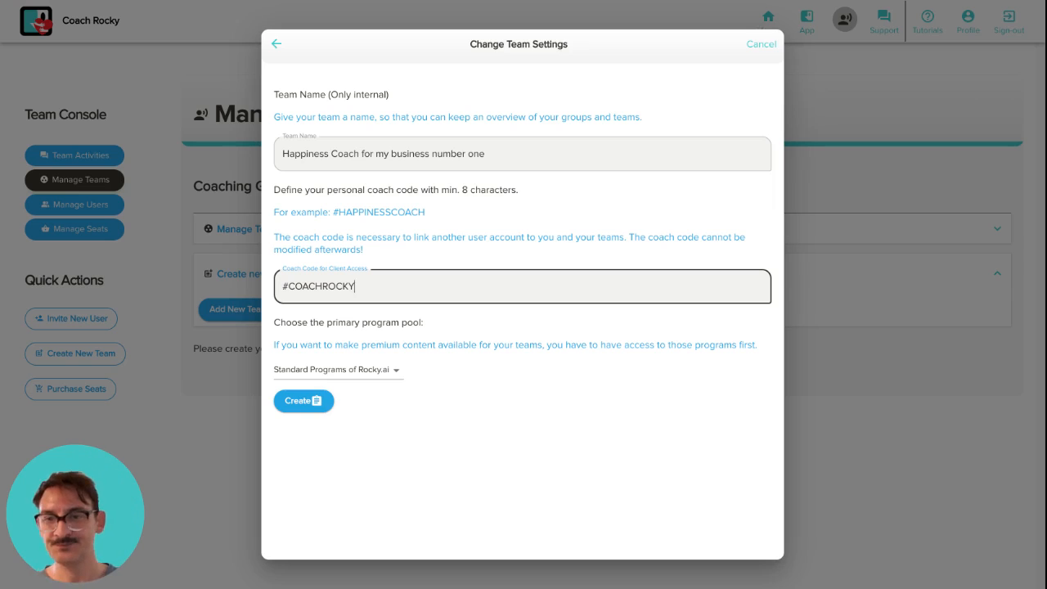
double_click(302, 288)
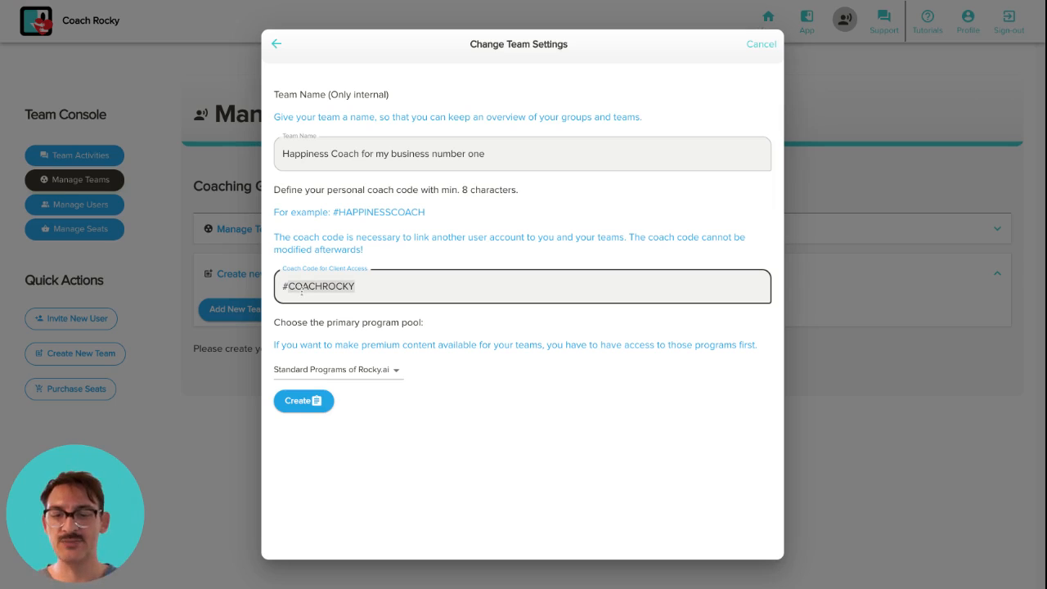
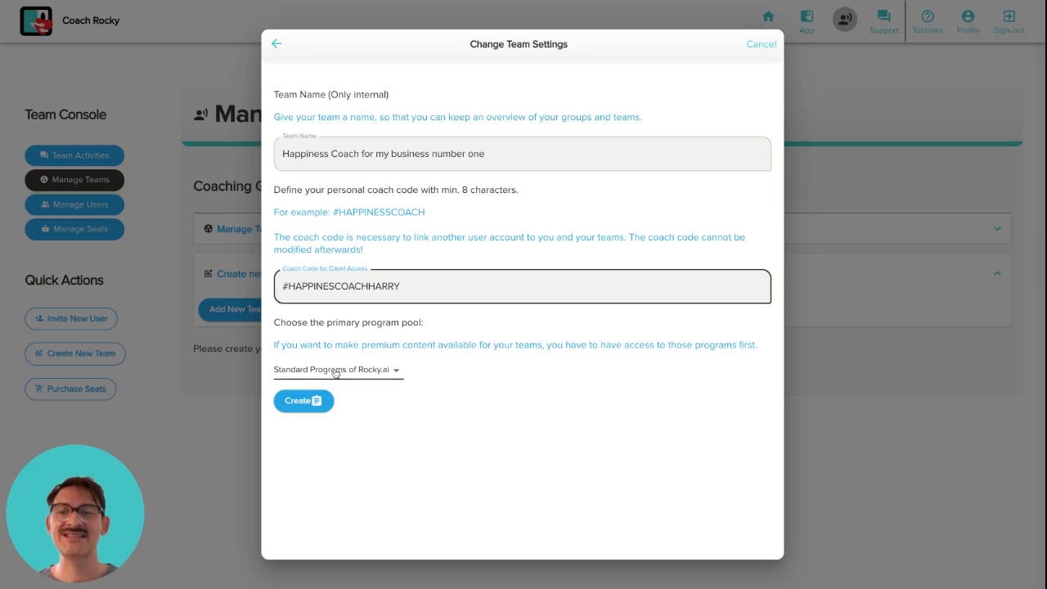
Choose the Standard Programs of Rocky.ai program pool and create the team
click(384, 371)
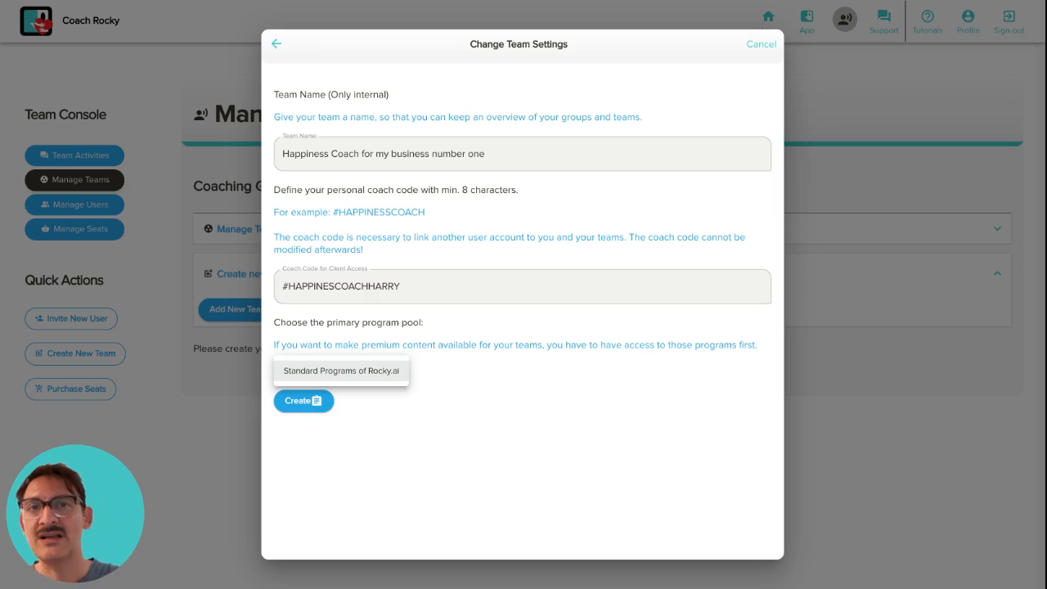
click(386, 378)
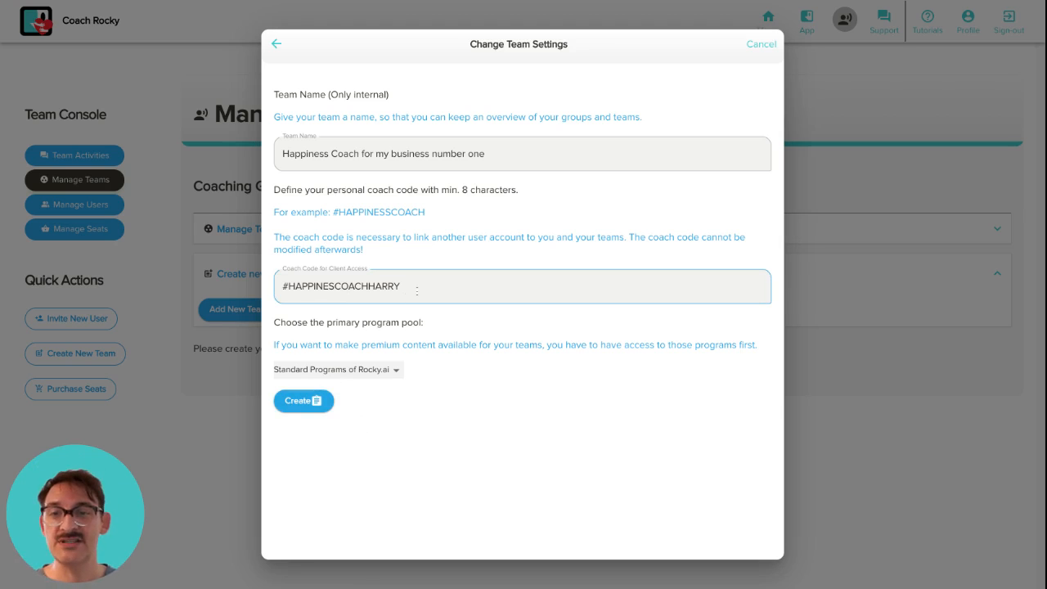
click(301, 400)
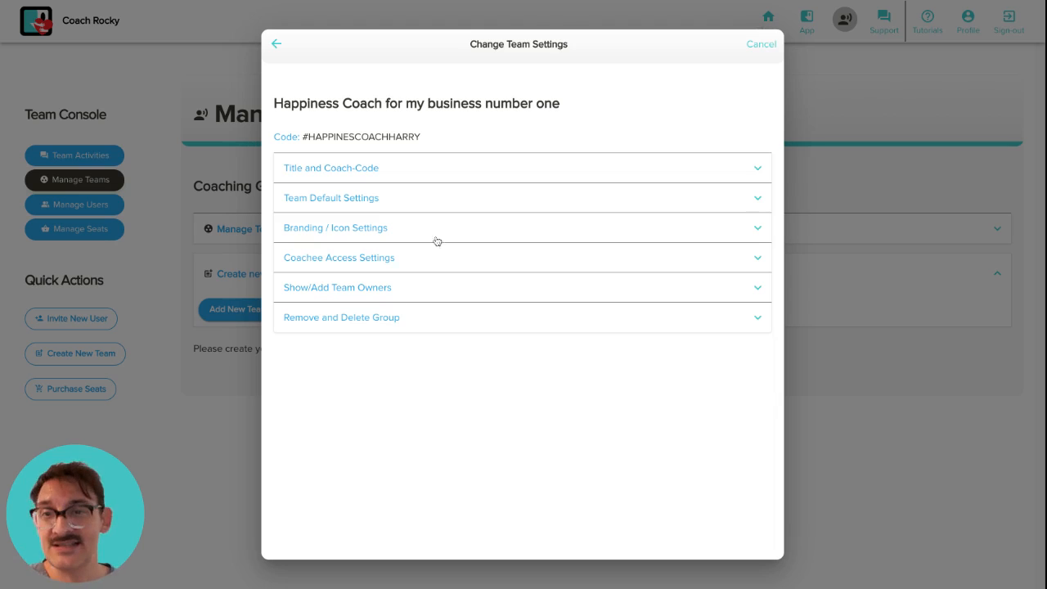
Change the team's parent group from Unsorted to DEMO and save it
click(431, 169)
scroll(484, 188, down, 3)
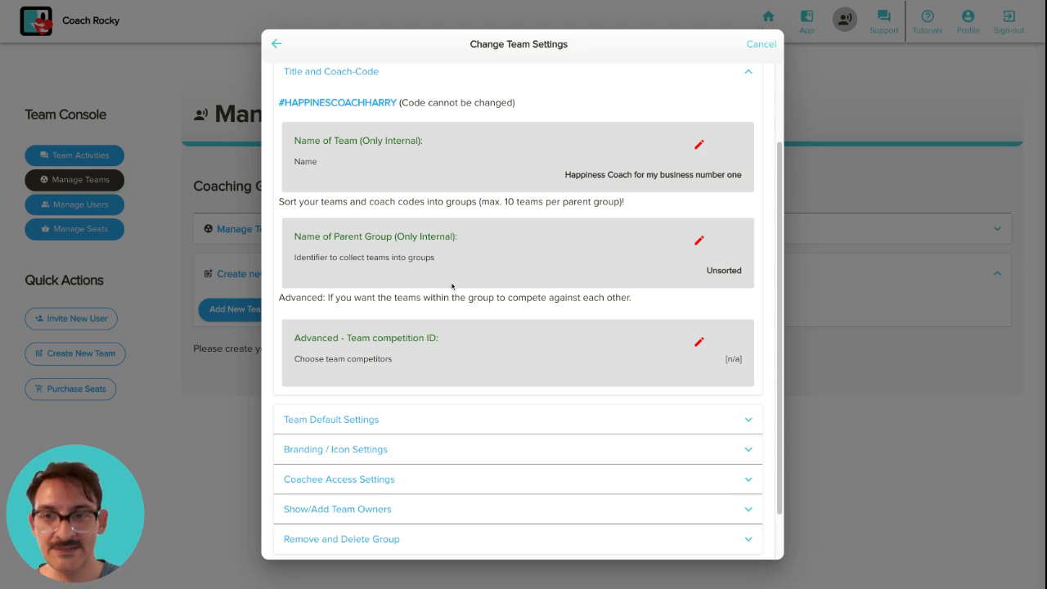
click(700, 241)
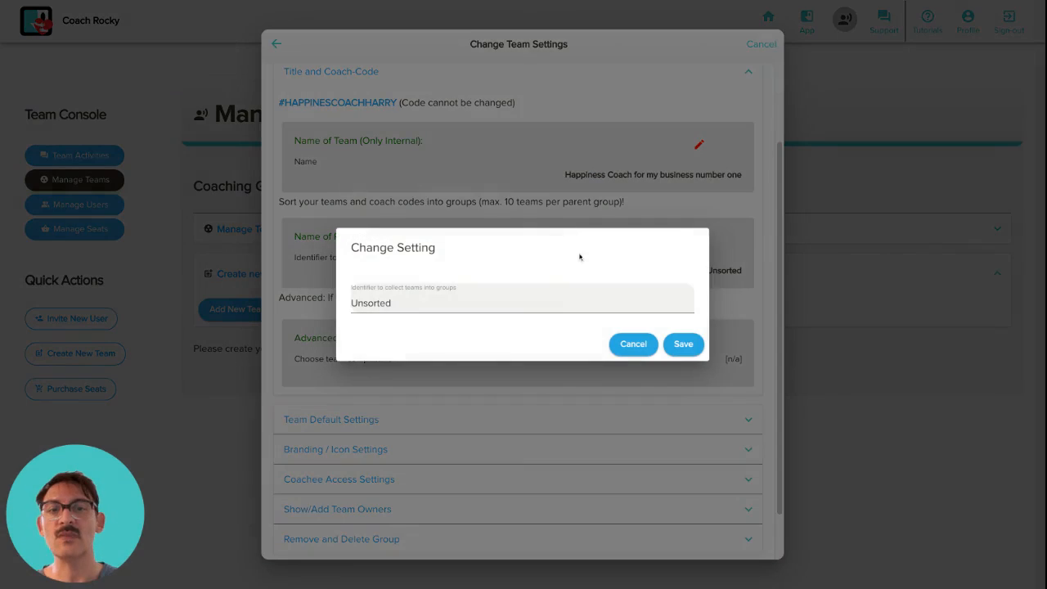
click(484, 305)
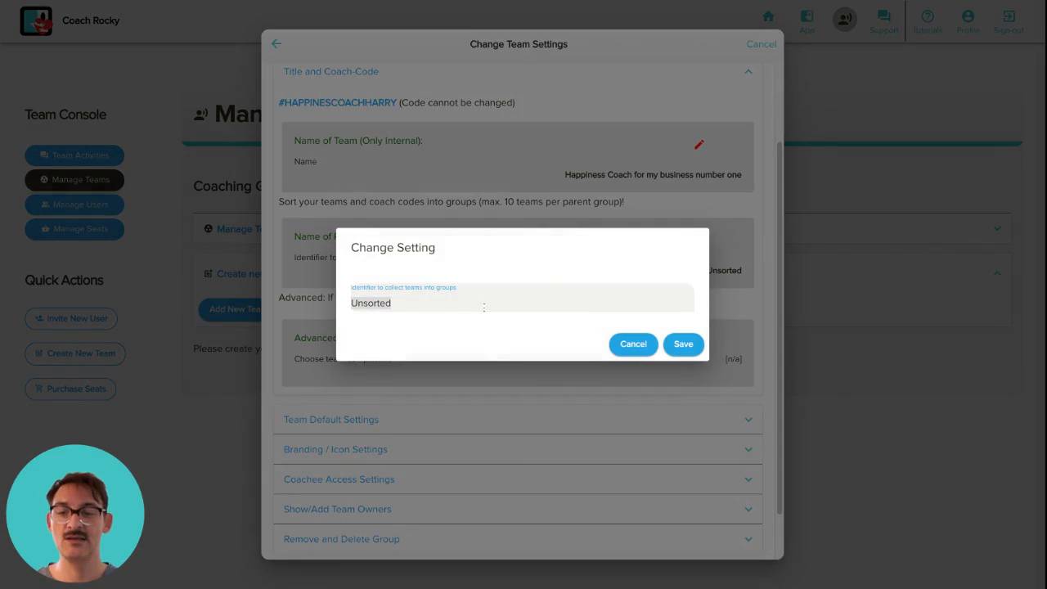
key(ctrl+a)
text(DEMO)
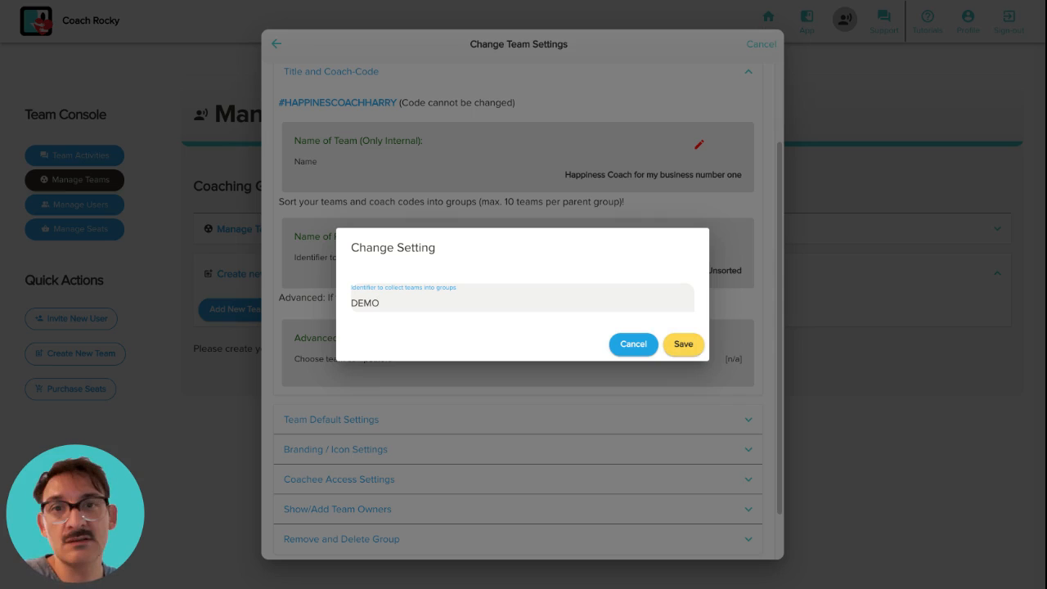
click(683, 344)
scroll(667, 342, down, 1)
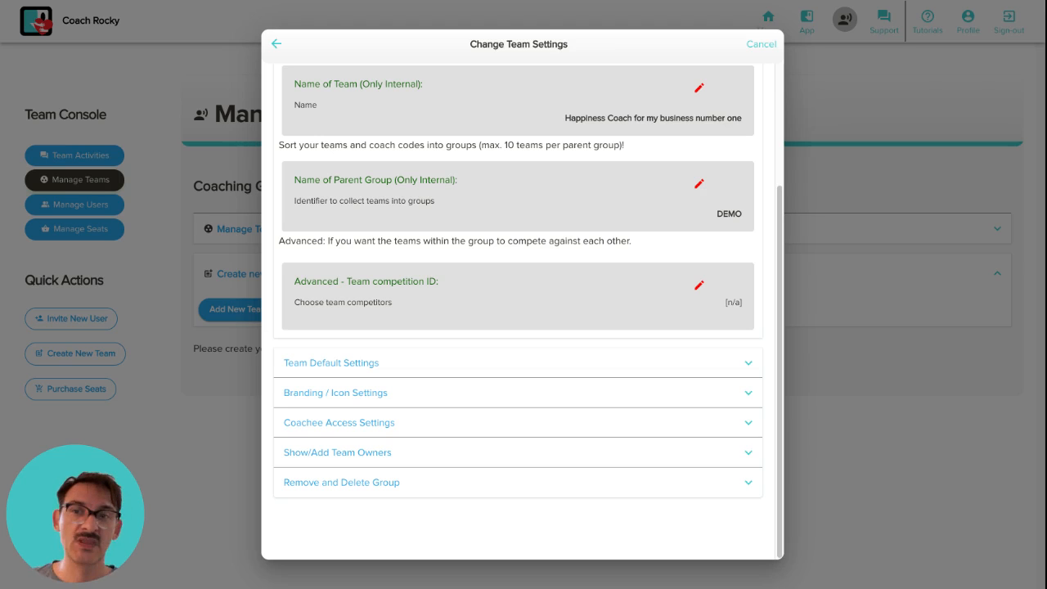
Leave the team competitors unset and expand the Team Default Settings section
click(699, 284)
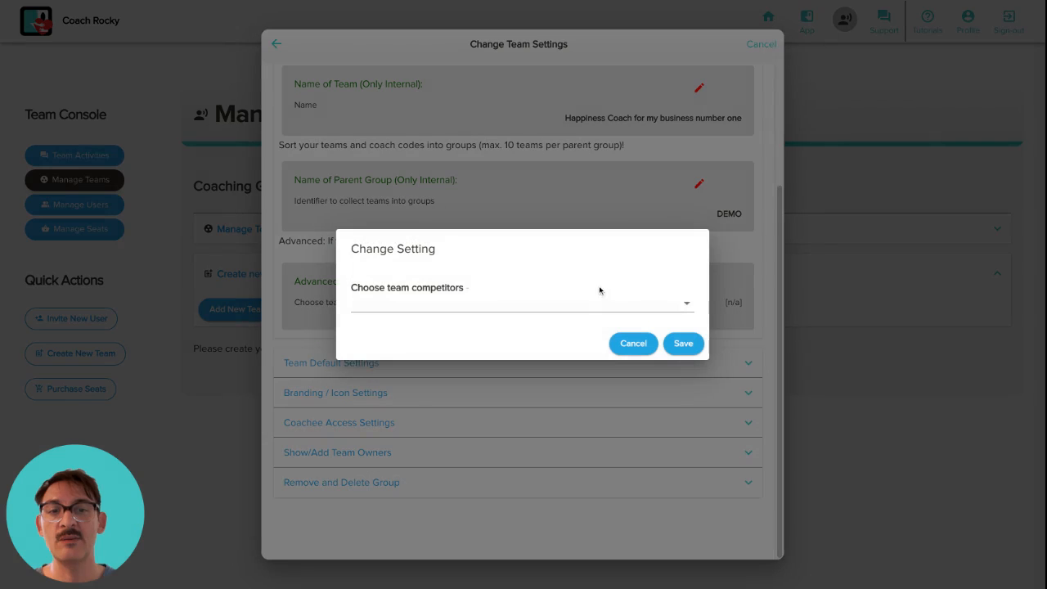
click(500, 313)
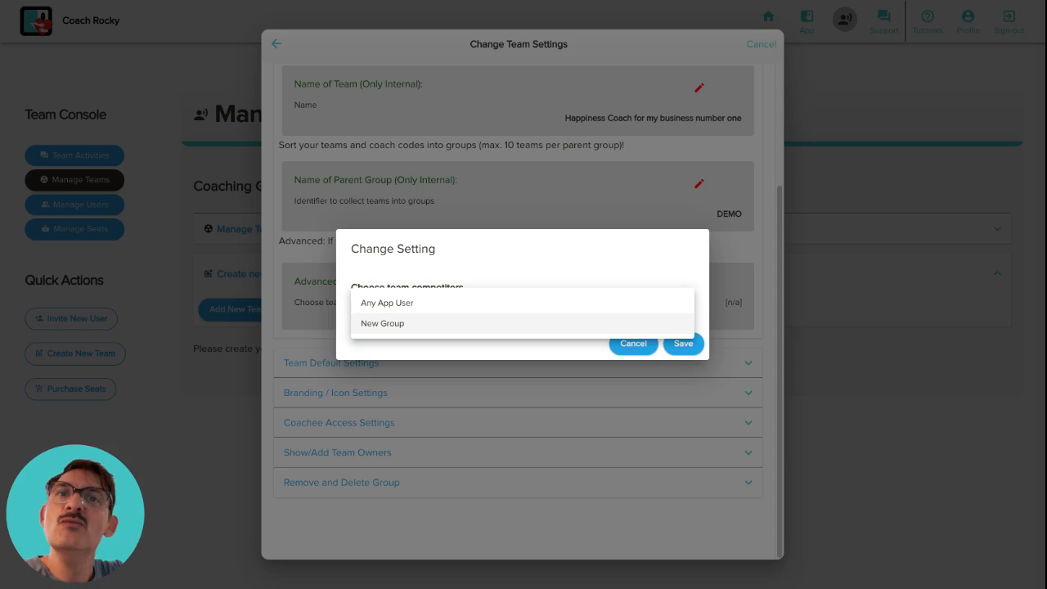
click(552, 431)
click(553, 431)
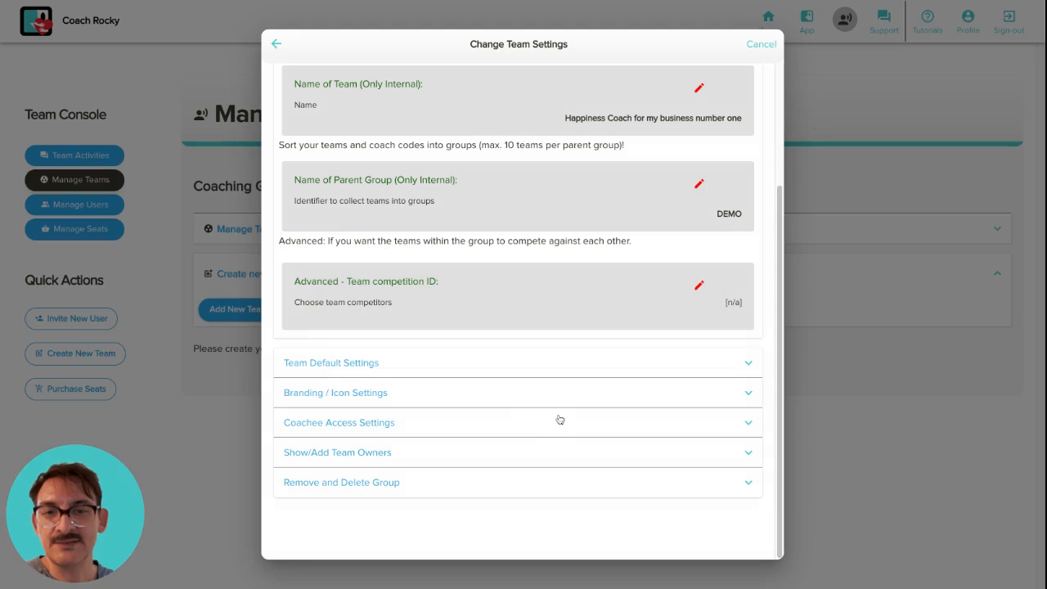
click(489, 368)
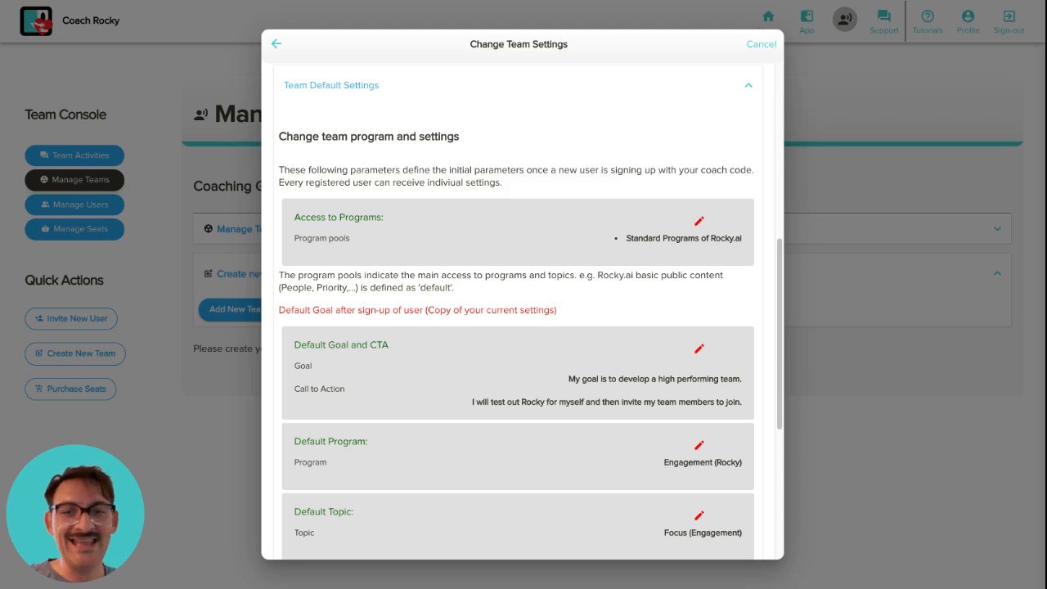
scroll(456, 187, down, 5)
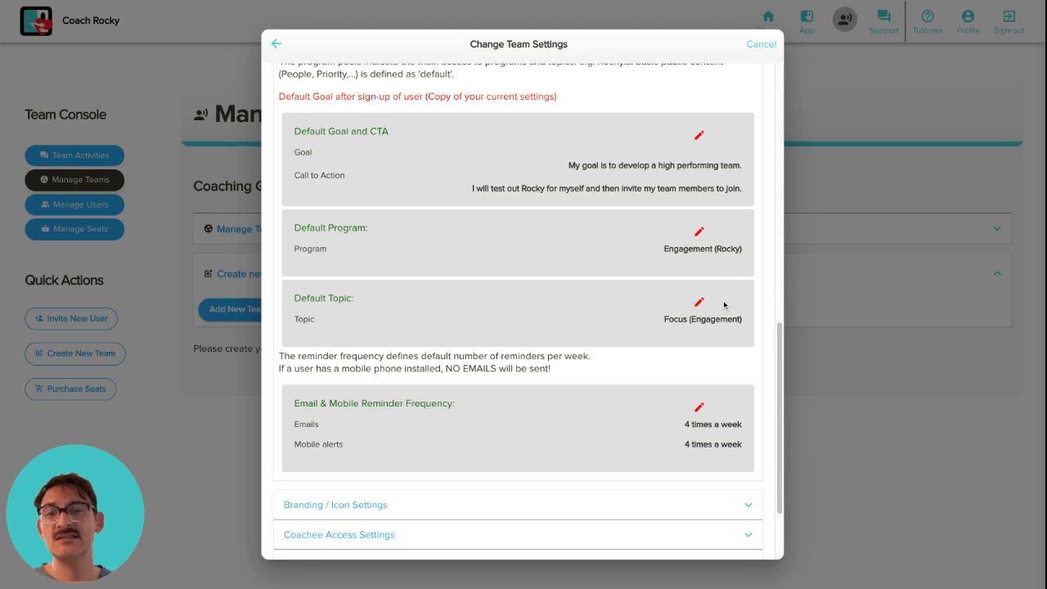
scroll(724, 315, down, 1)
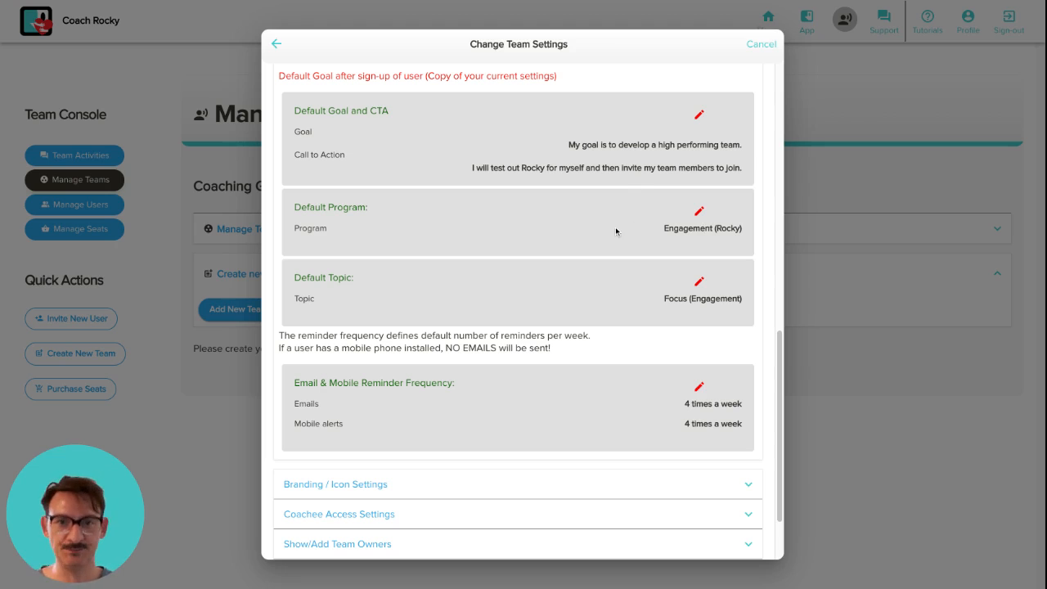
scroll(621, 189, up, 1)
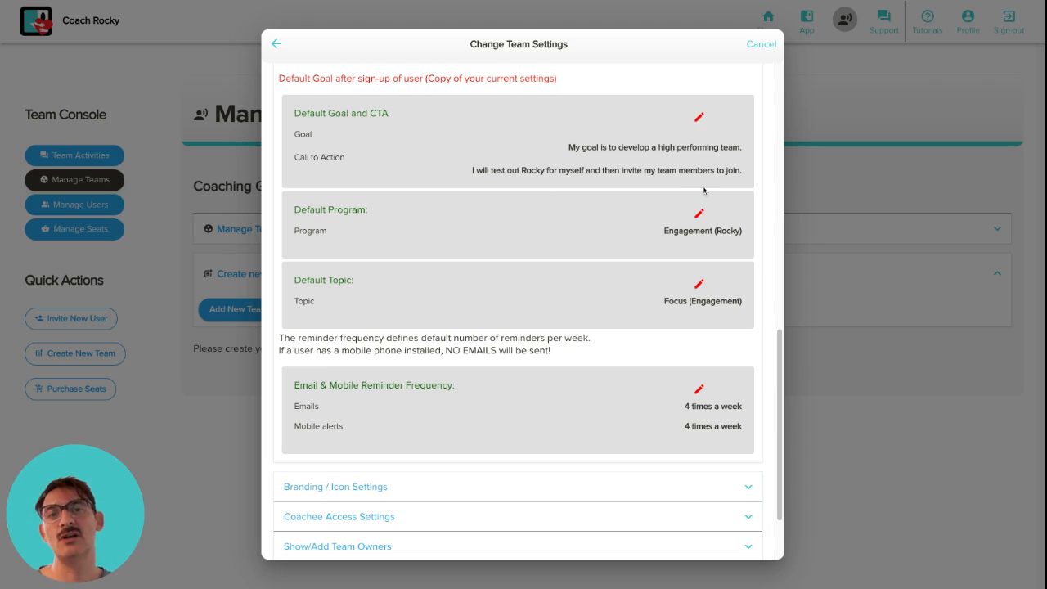
click(699, 117)
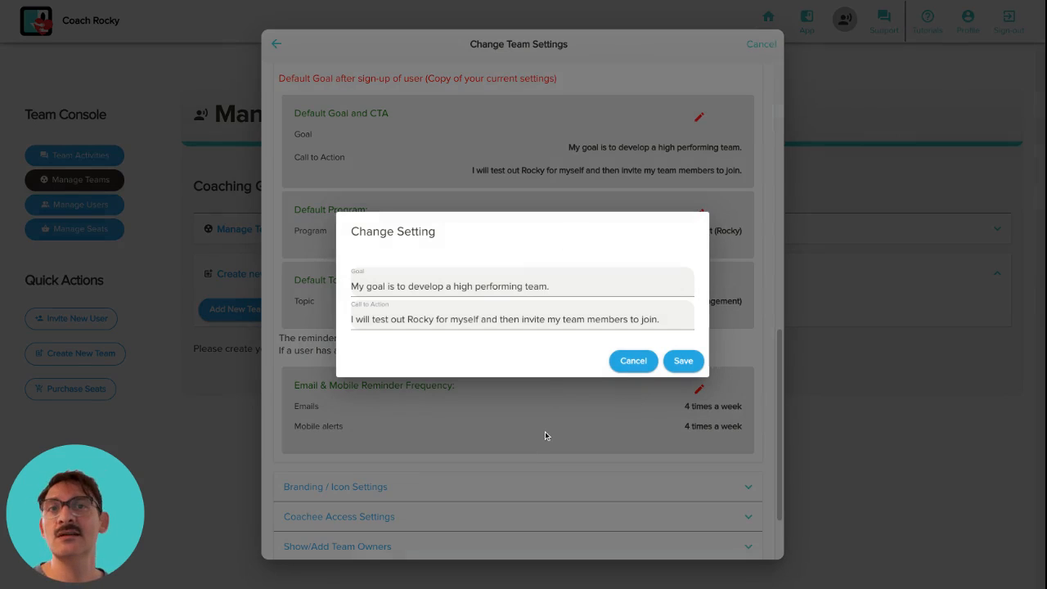
click(633, 361)
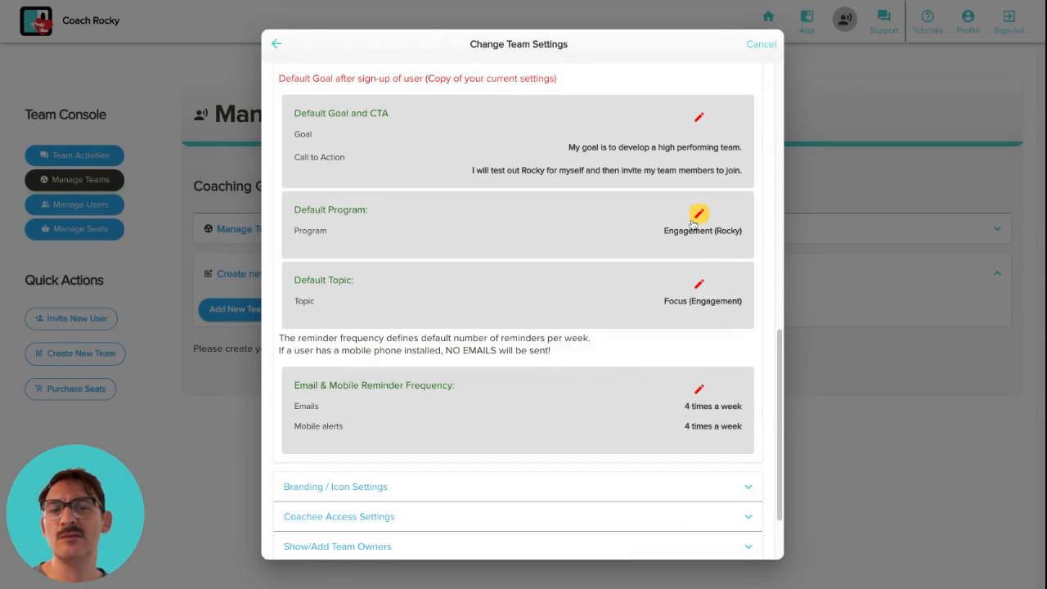
scroll(671, 327, down, 3)
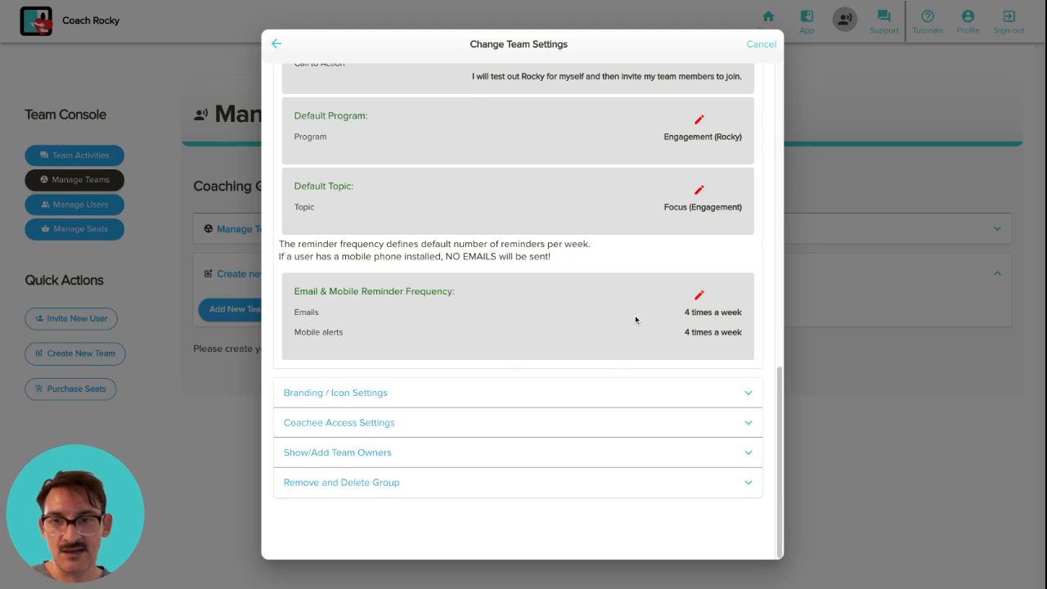
Set default email reminders to 2 scheduled messages a week, keeping mobile alerts at 4
click(699, 295)
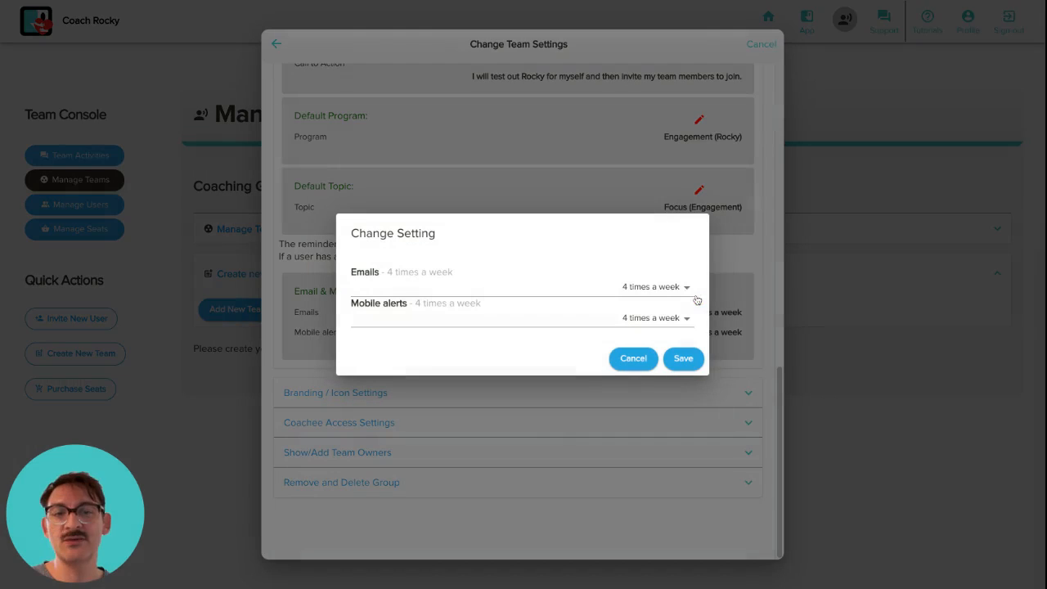
click(603, 287)
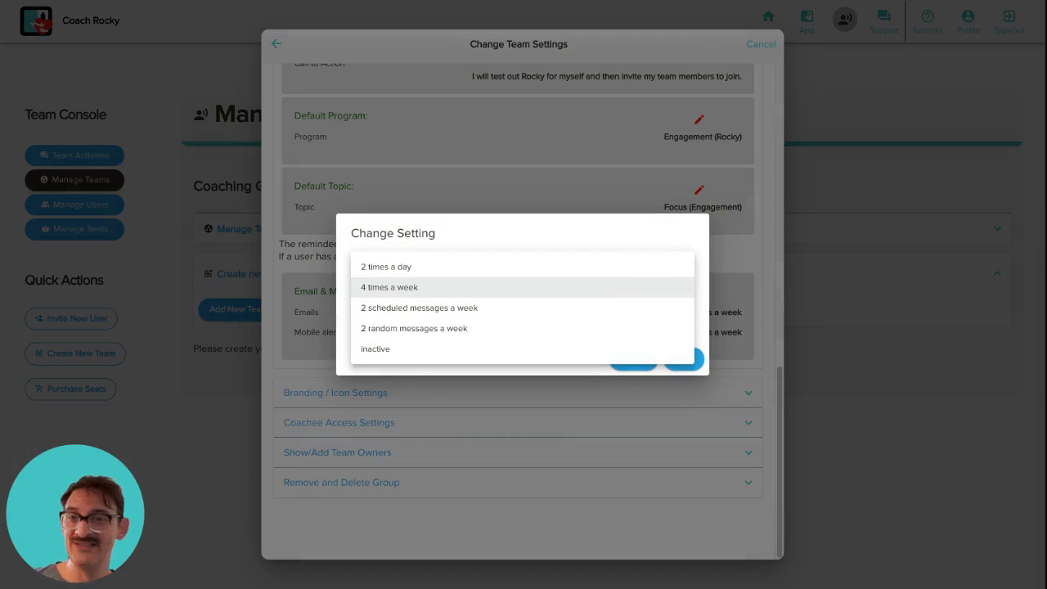
click(474, 311)
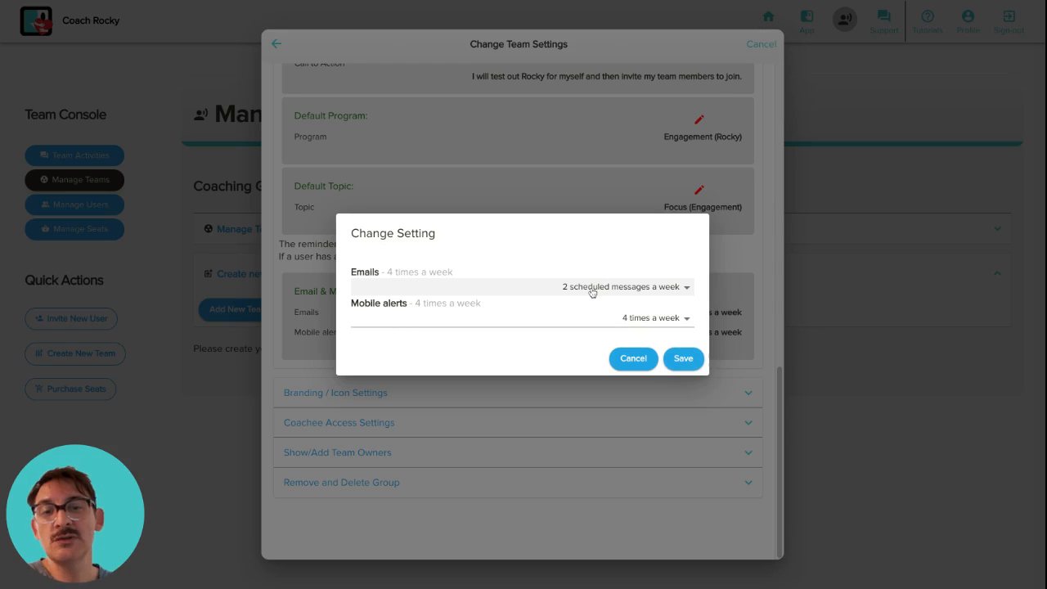
click(682, 358)
scroll(688, 346, down, 1)
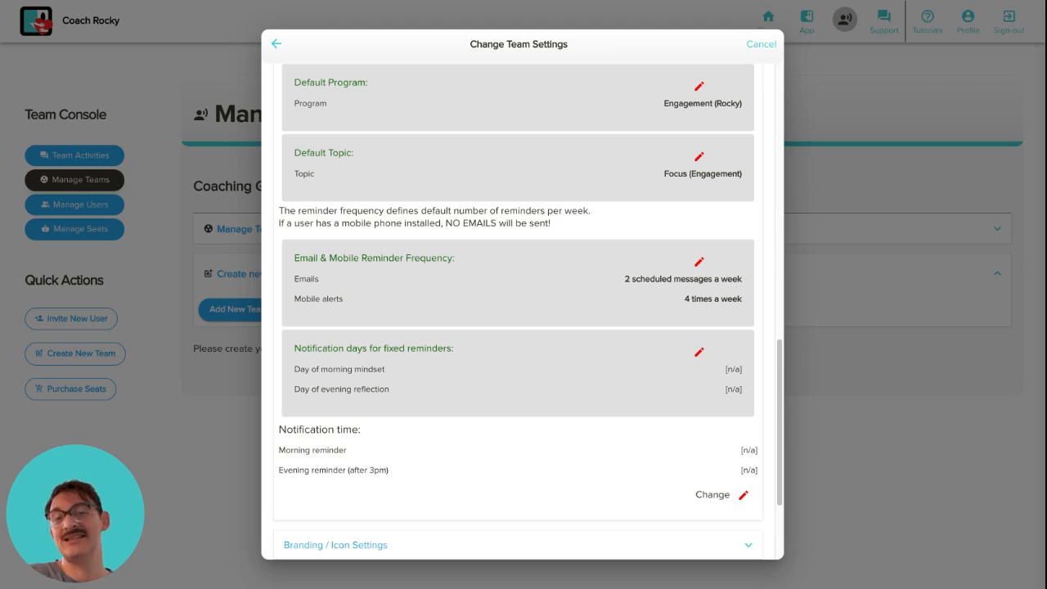
Set fixed reminder days to Tuesday for the morning mindset and Thursday for evening reflection
click(698, 351)
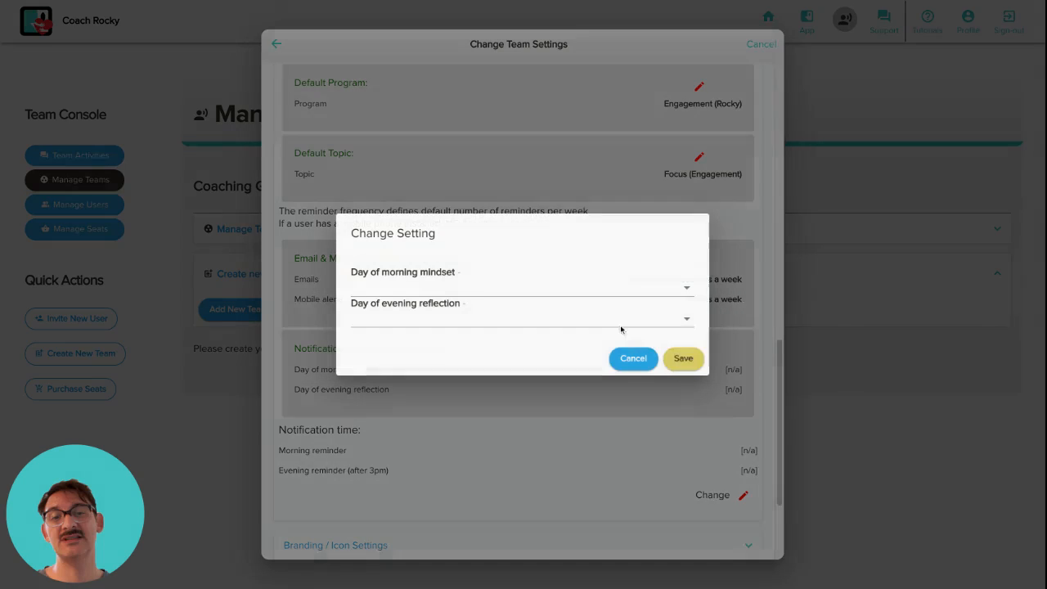
click(540, 295)
click(515, 306)
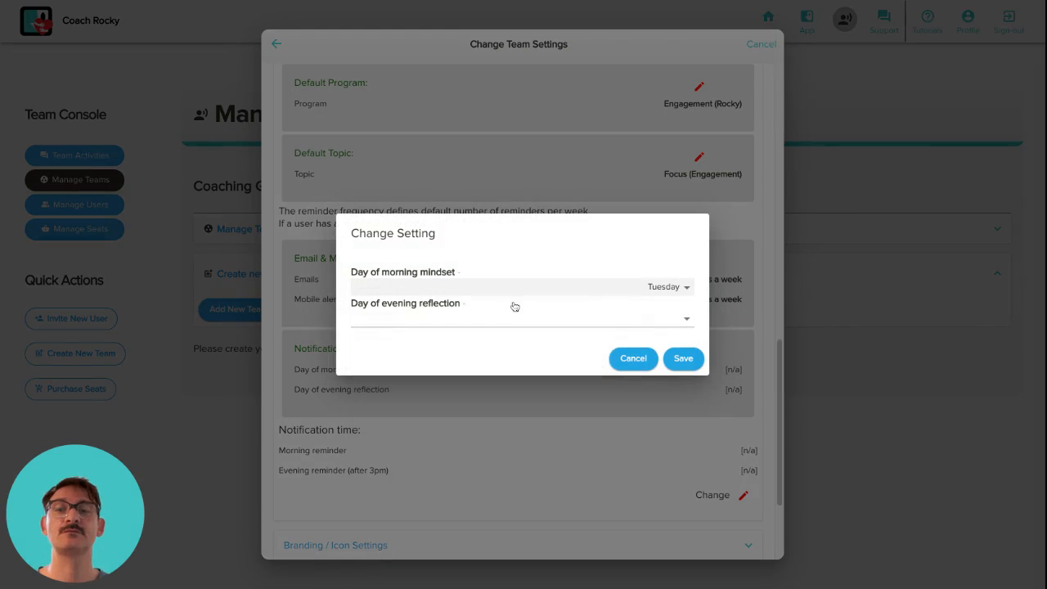
click(622, 320)
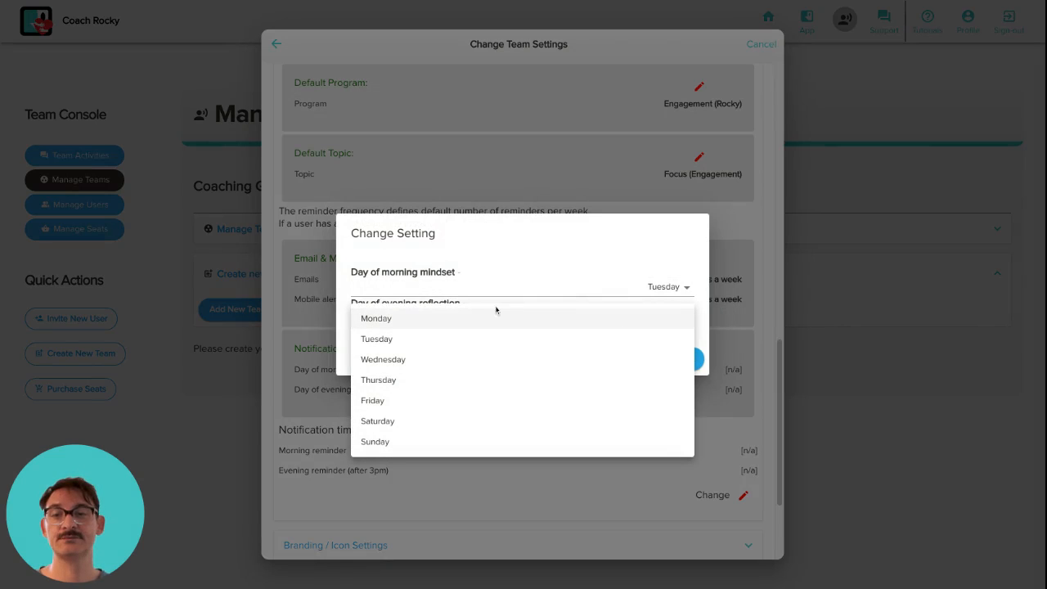
click(444, 265)
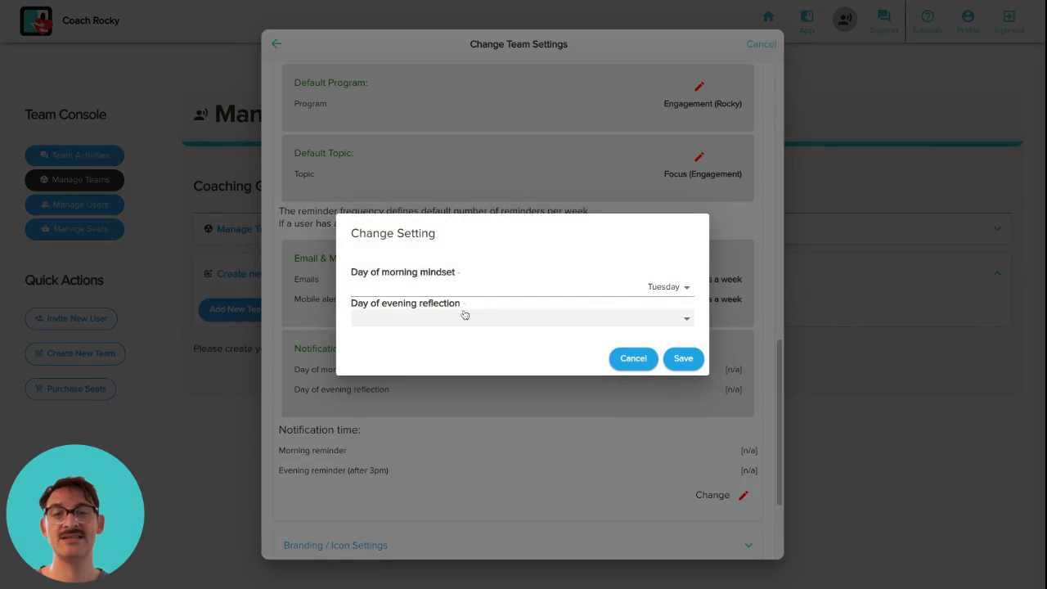
click(462, 318)
click(404, 384)
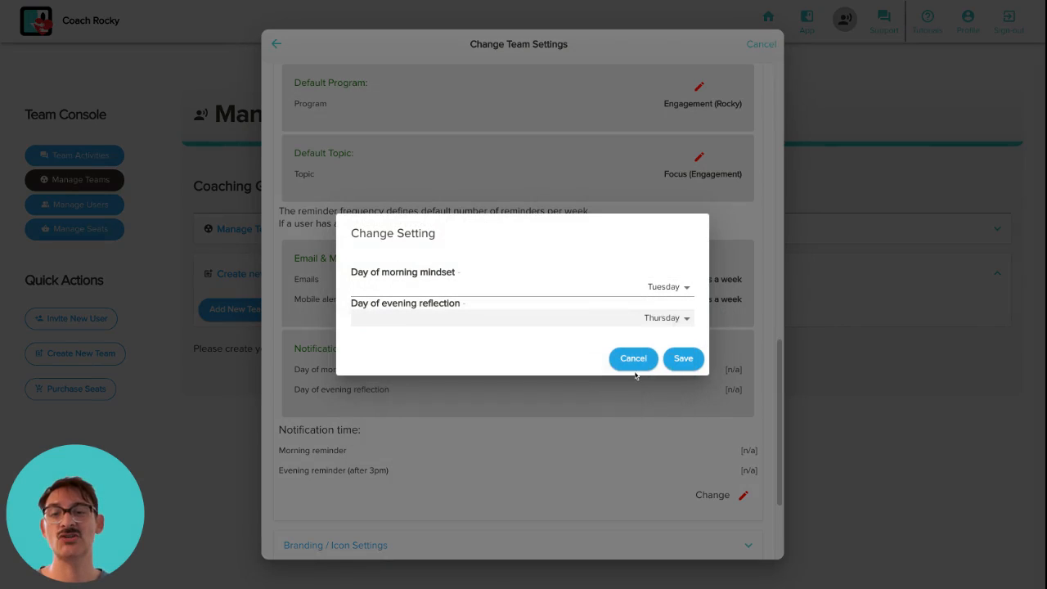
click(684, 358)
scroll(692, 390, down, 3)
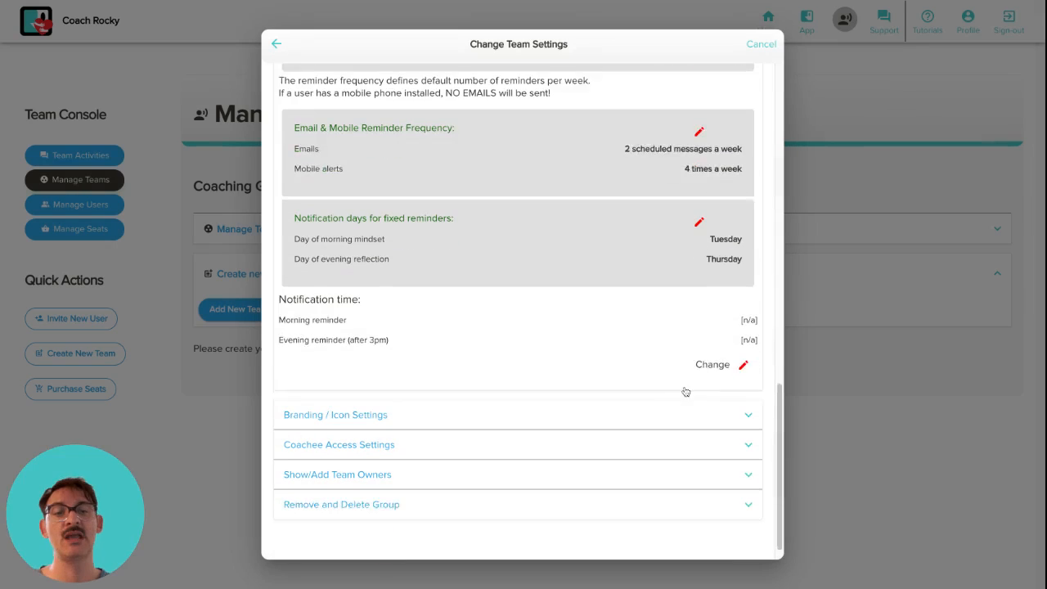
Enter morning hour 08 and evening hour 04 in the notification times and try saving
click(743, 343)
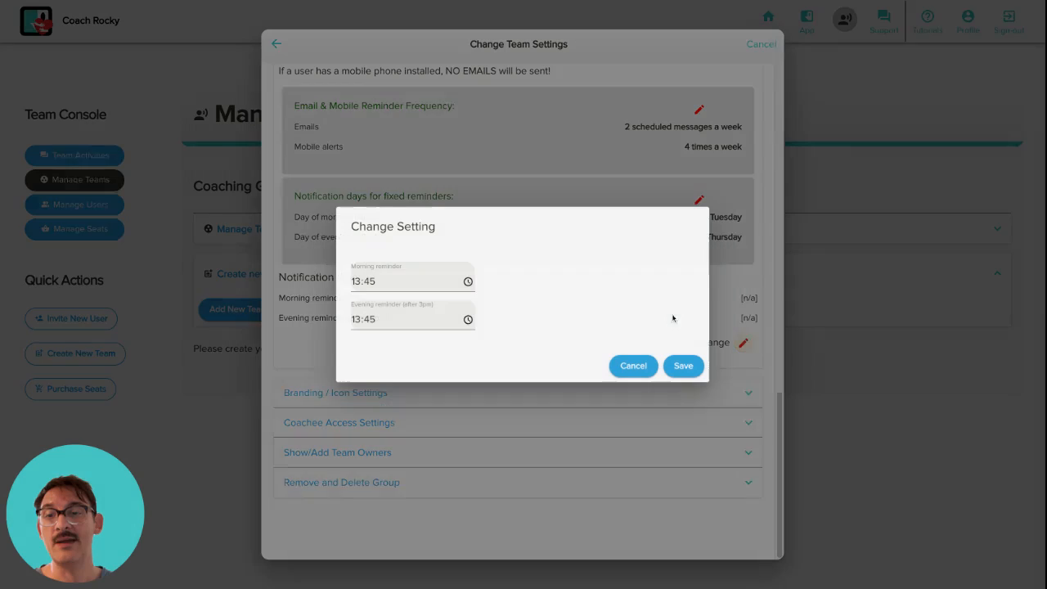
click(352, 282)
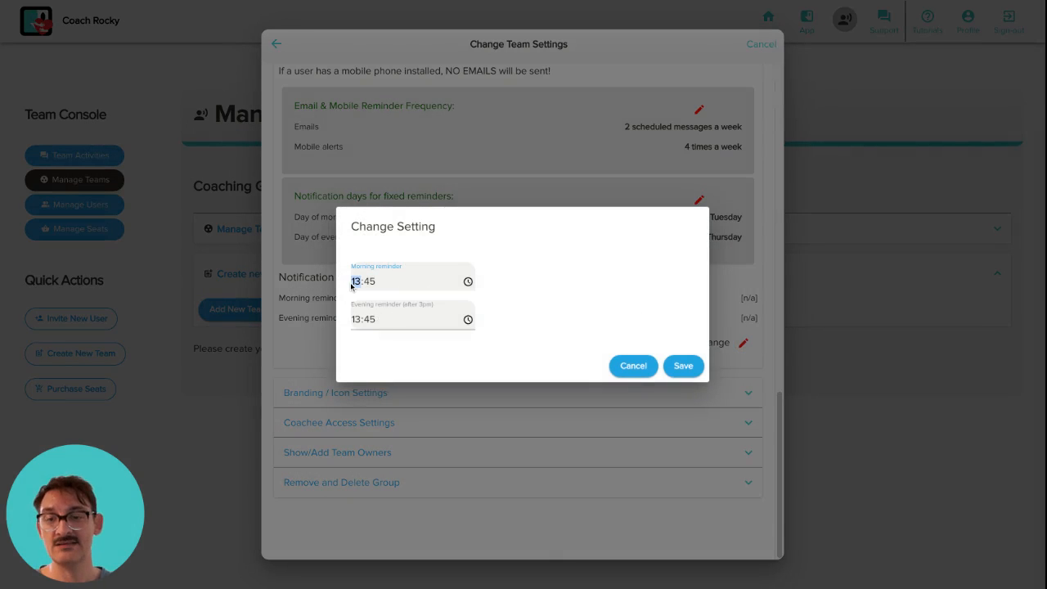
text(08)
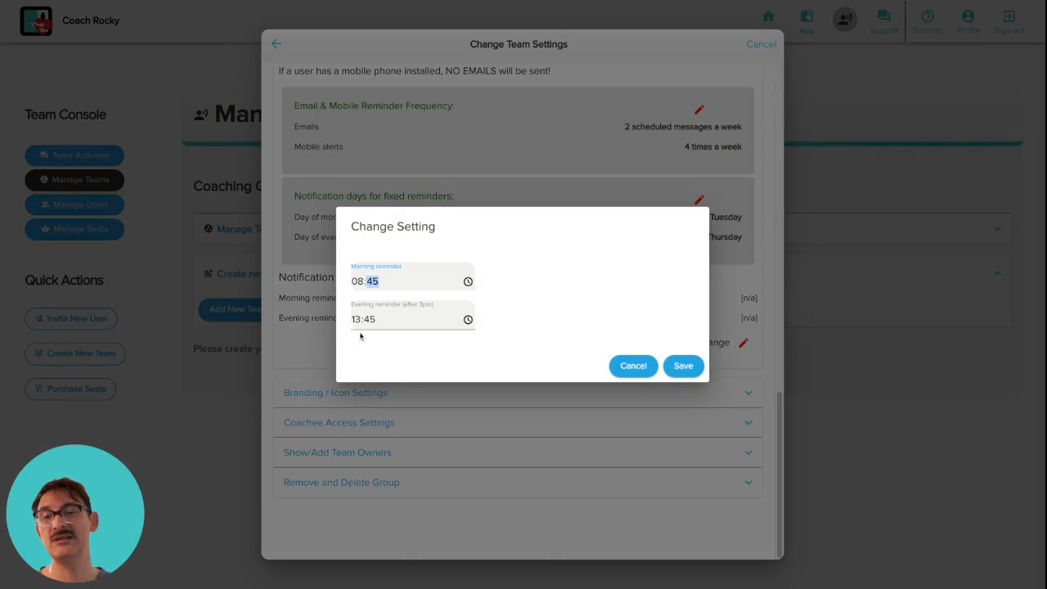
click(360, 325)
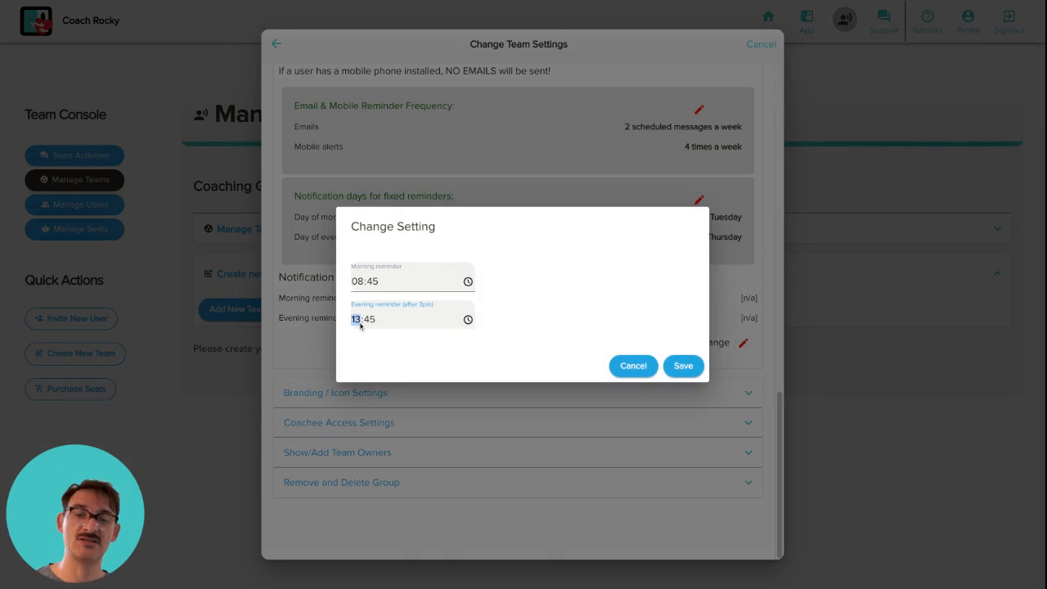
text(04)
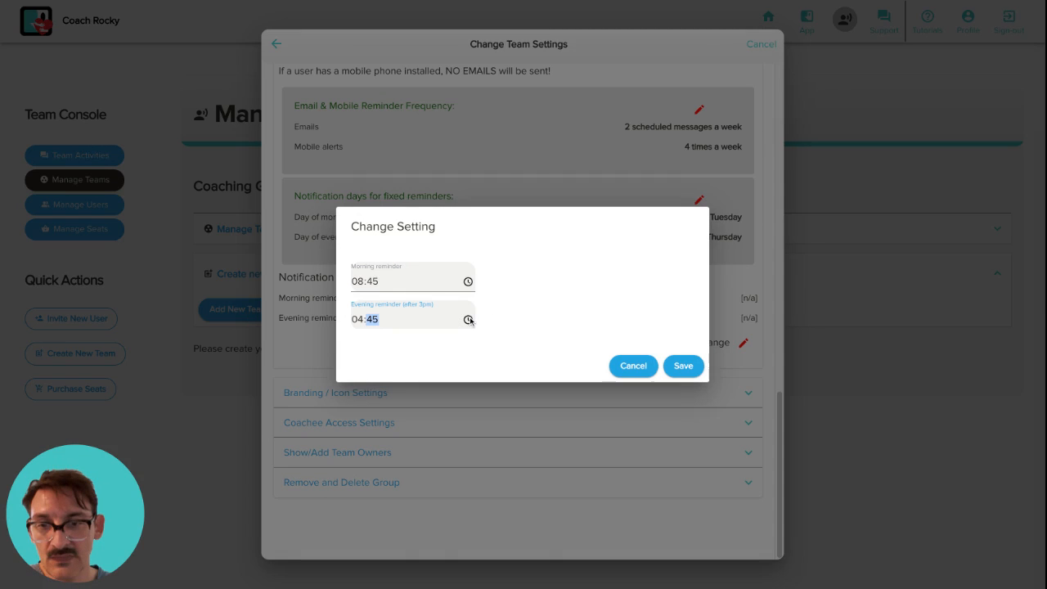
click(515, 385)
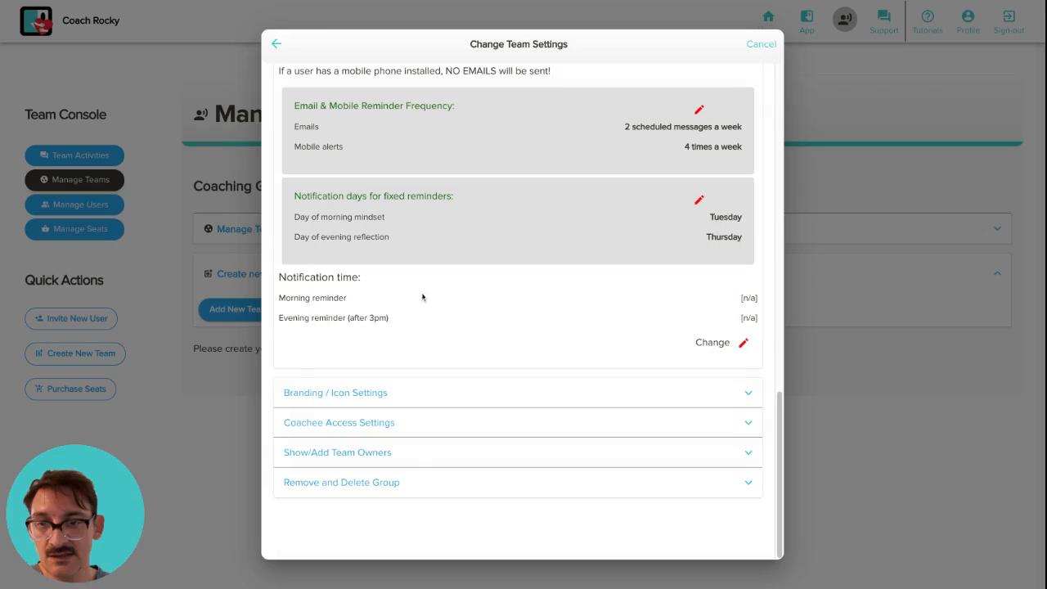
Re-enter the notification times as 08:45 morning and 17:45 evening and save
click(743, 348)
click(354, 282)
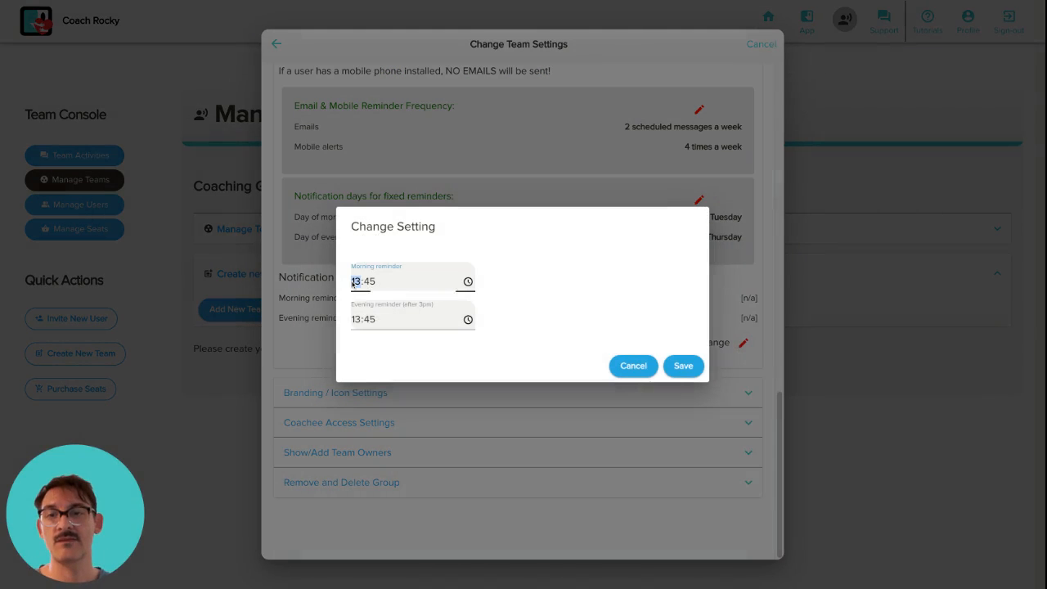
text(08)
click(356, 319)
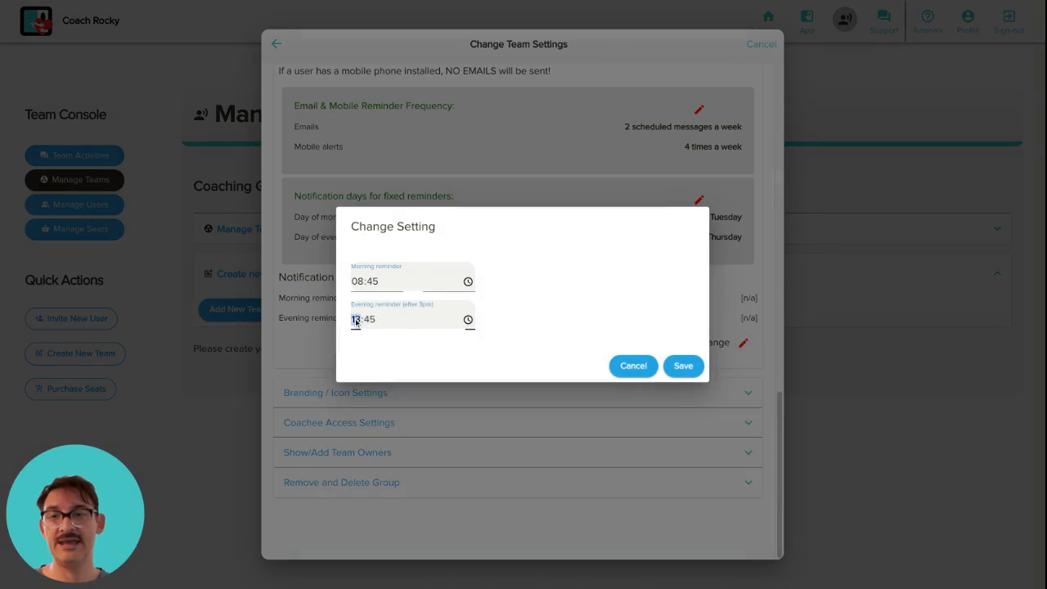
text(15)
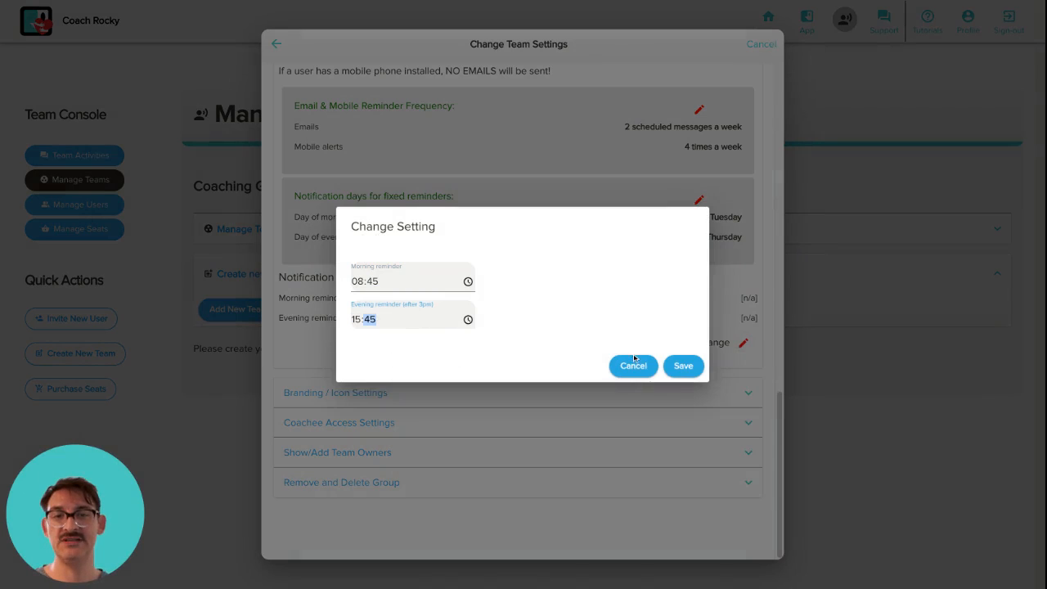
click(354, 319)
text(17)
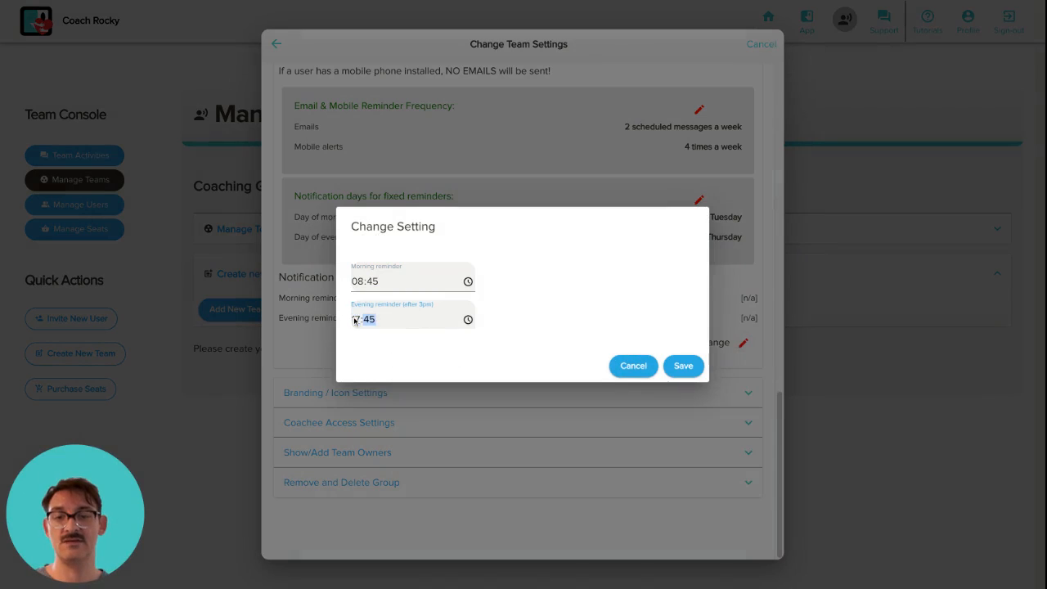
click(684, 366)
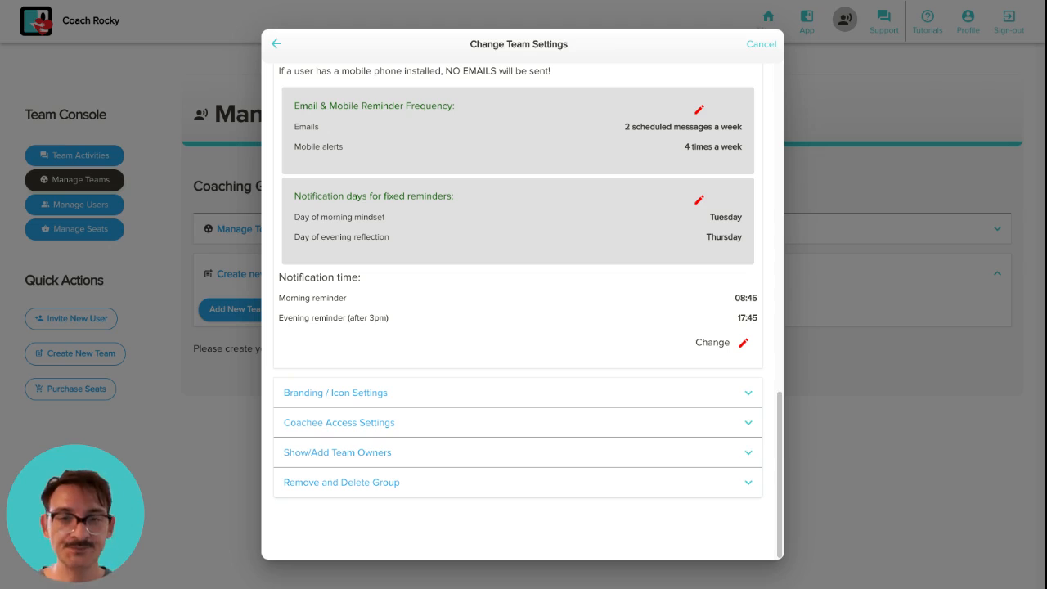
Scroll the Change Team Settings dialog down to the Branding / Icon Settings section
scroll(691, 334, up, 4)
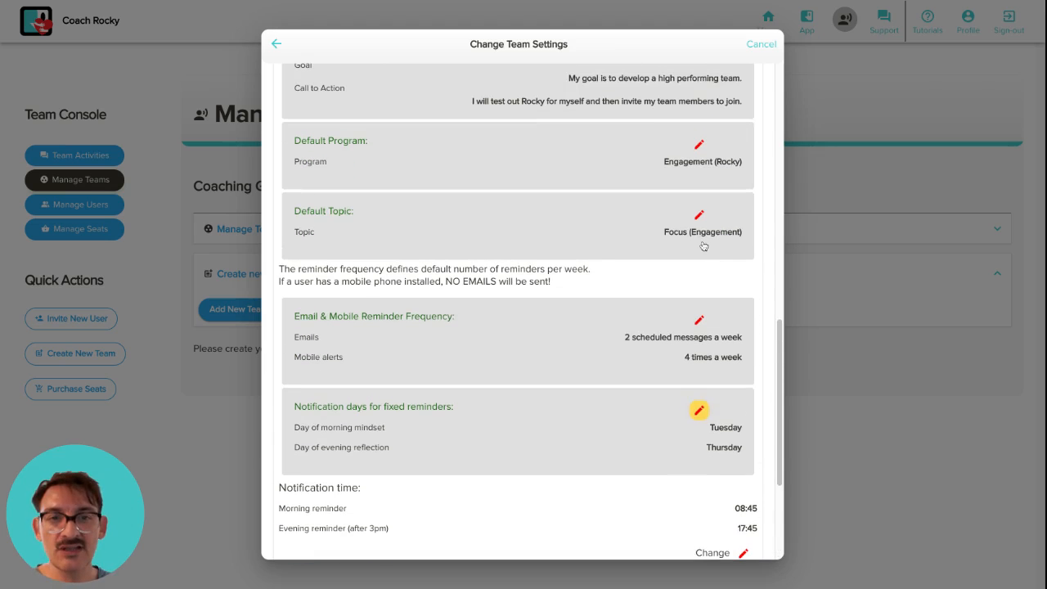
scroll(669, 342, down, 1)
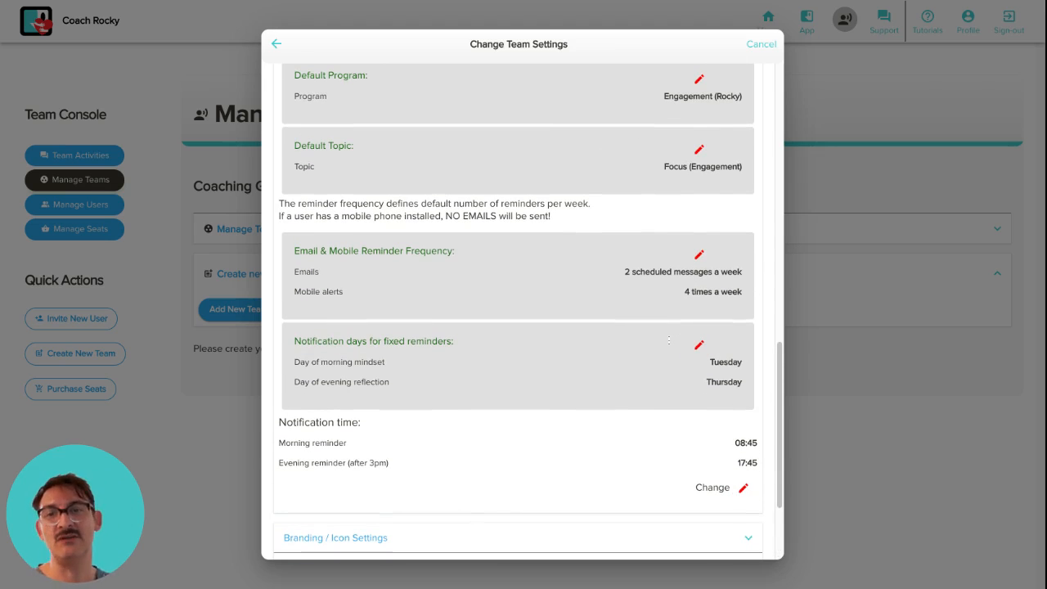
scroll(657, 390, down, 3)
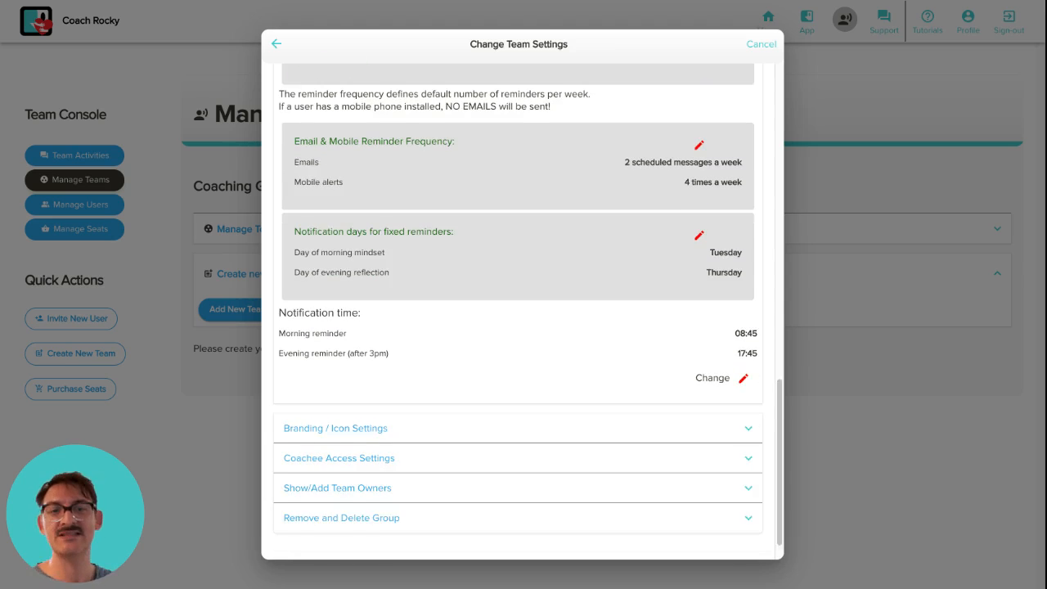
Expand Branding / Icon Settings and look through the logo options
click(596, 394)
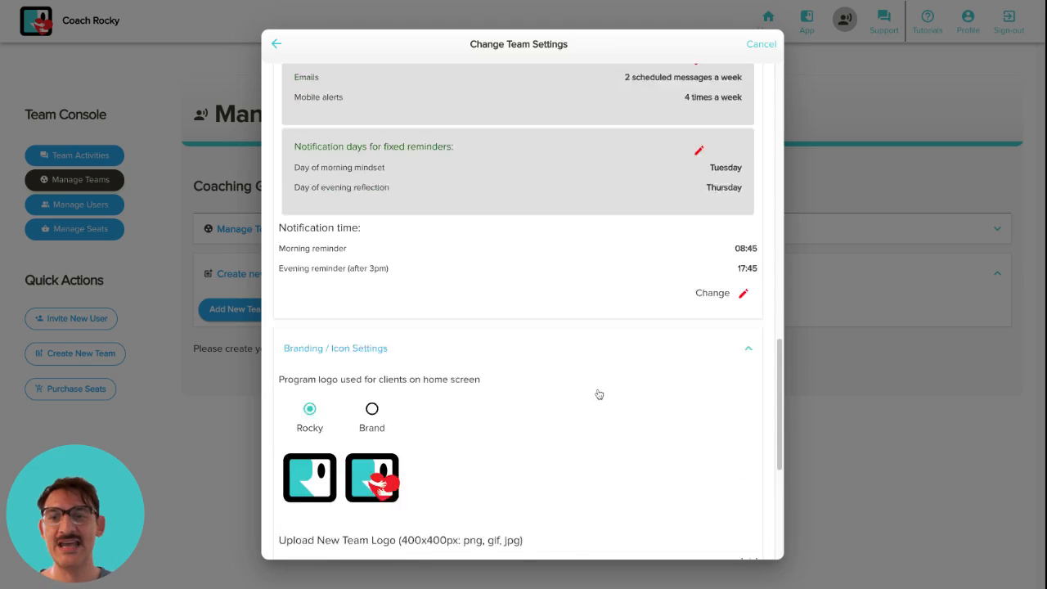
scroll(603, 312, down, 5)
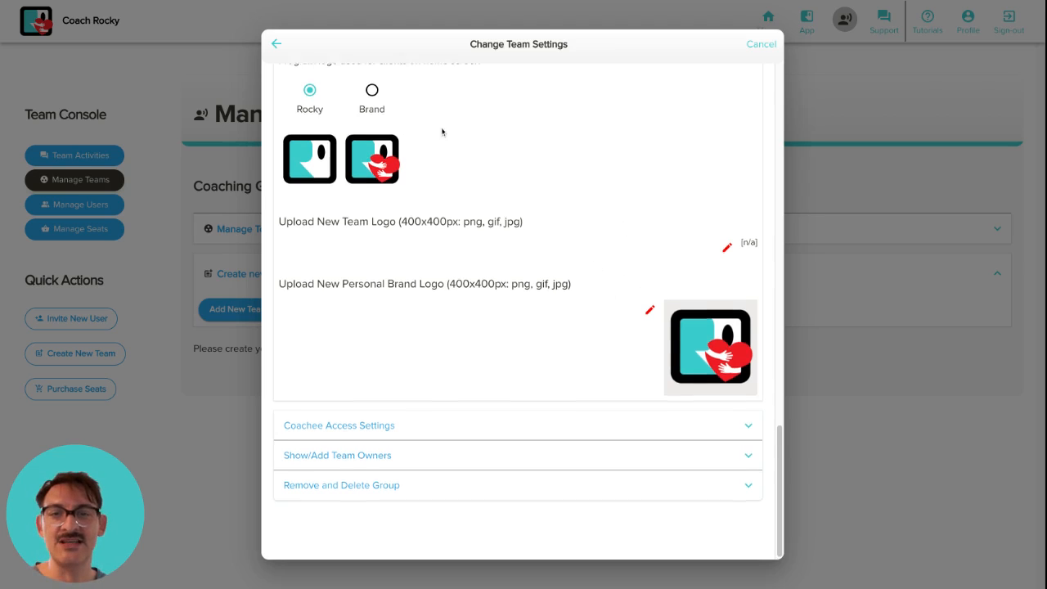
scroll(450, 98, up, 2)
scroll(523, 307, down, 2)
scroll(524, 274, up, 5)
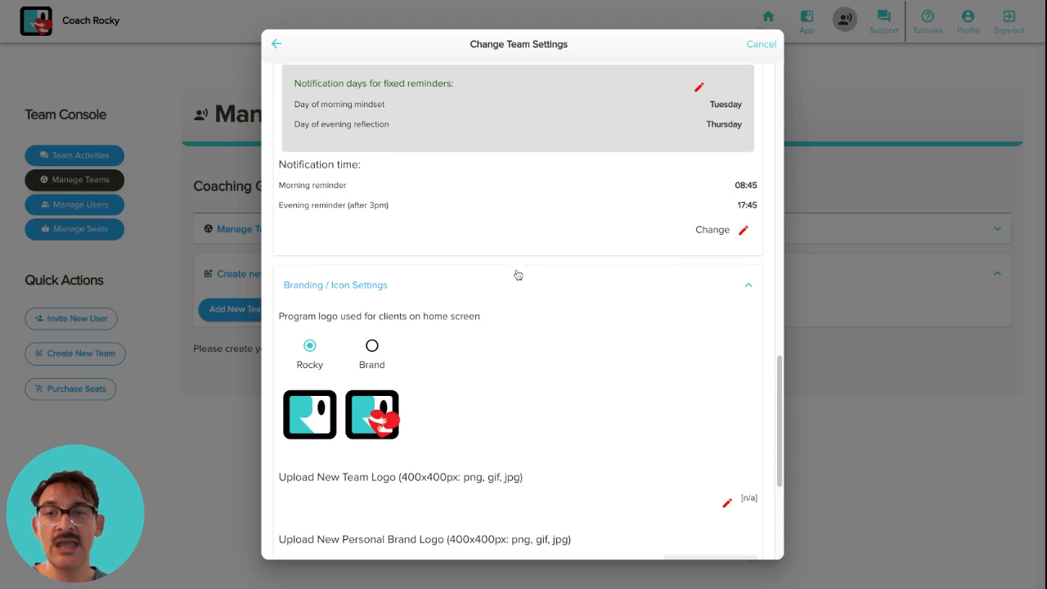
Collapse the branding settings and expand Coachee Access Settings instead
click(441, 288)
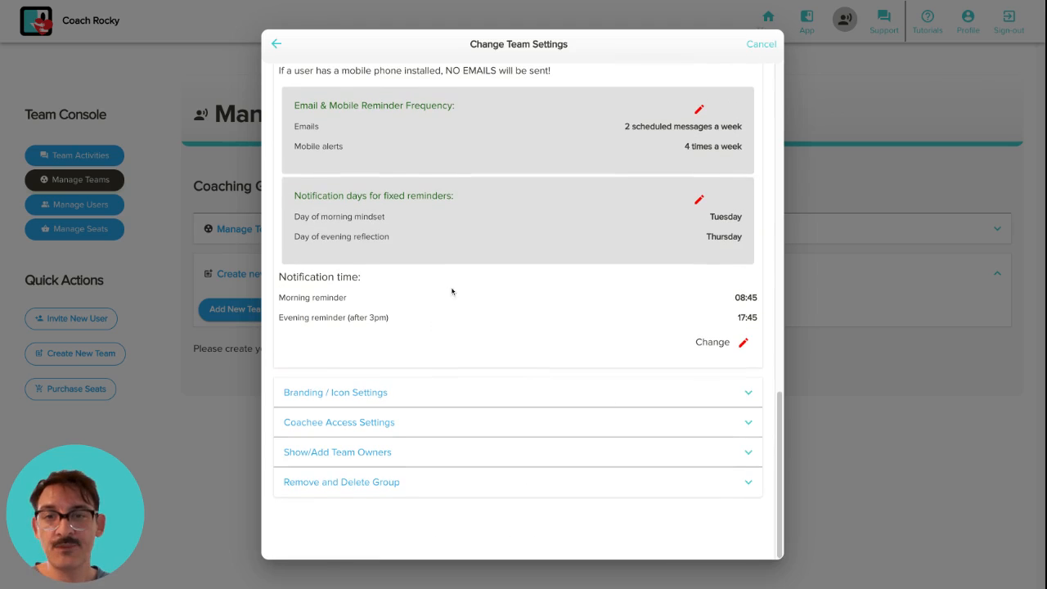
click(426, 421)
scroll(487, 354, down, 4)
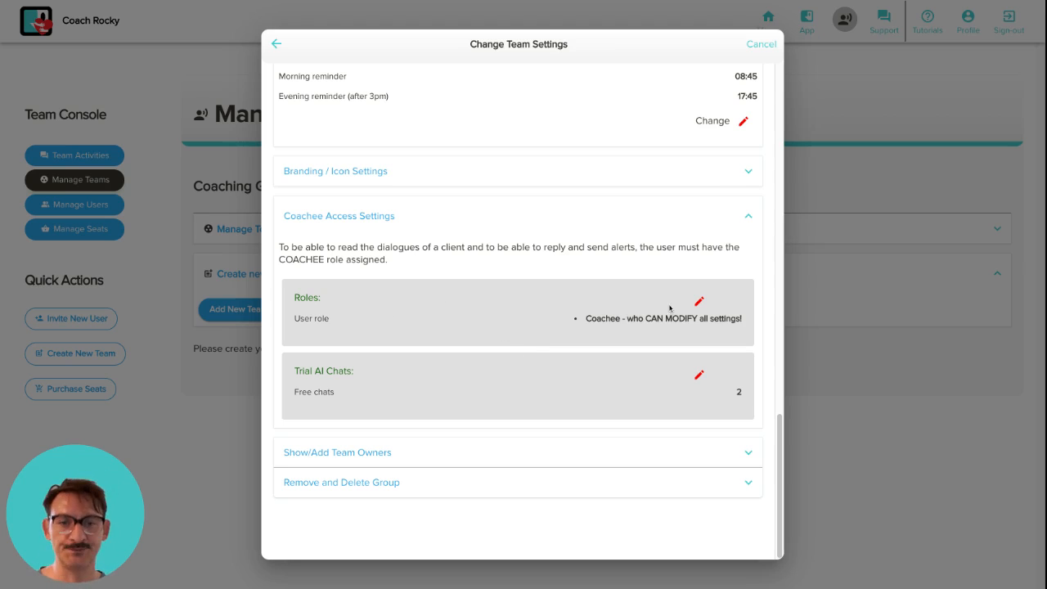
click(698, 301)
click(664, 313)
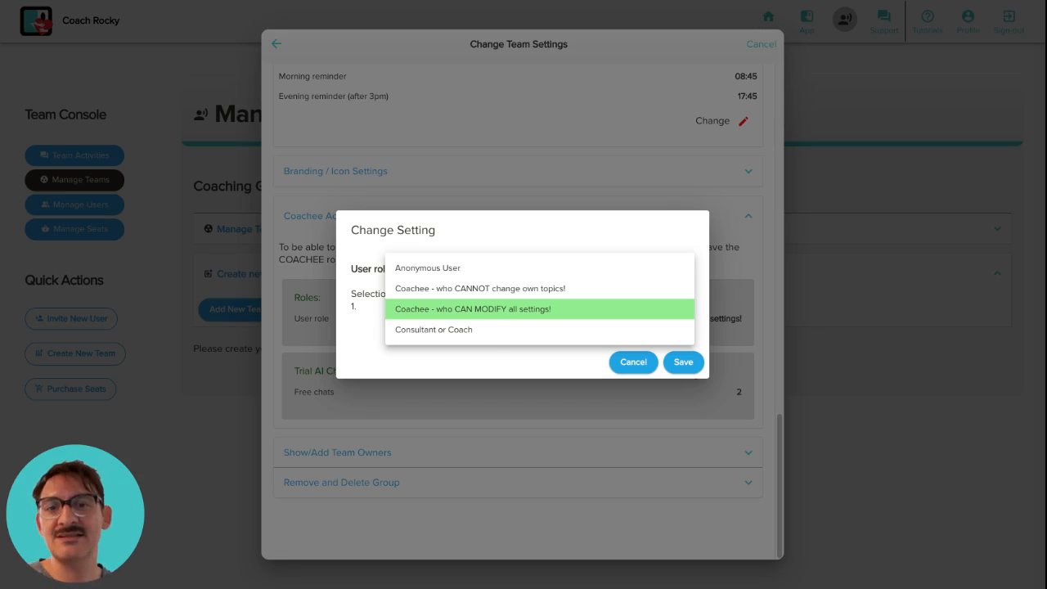
click(602, 439)
click(603, 439)
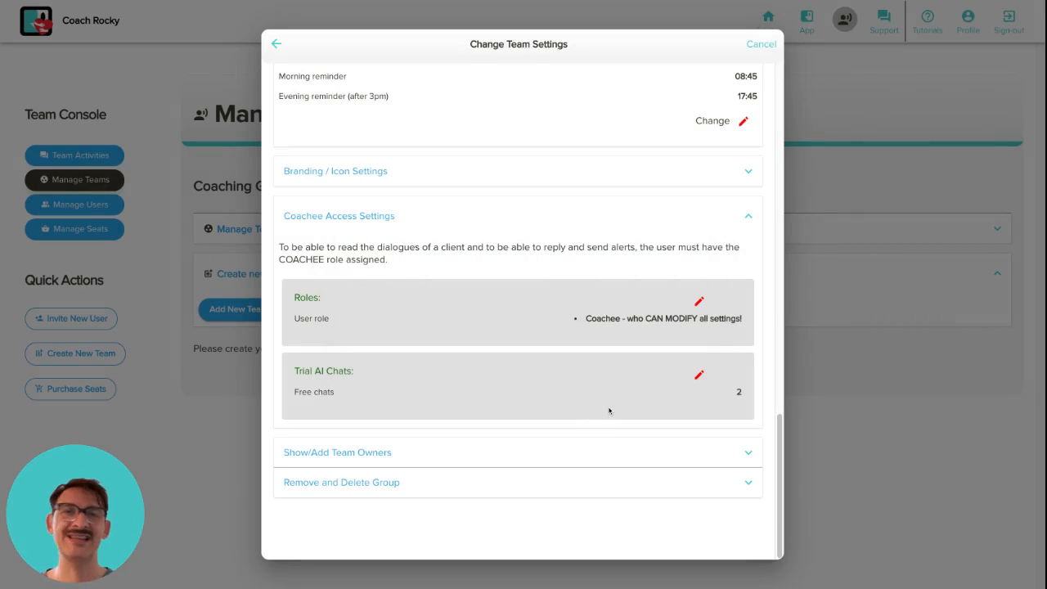
Leave Change Team Settings and expand Manage Teams to find the new team under DEMO
scroll(547, 416, up, 15)
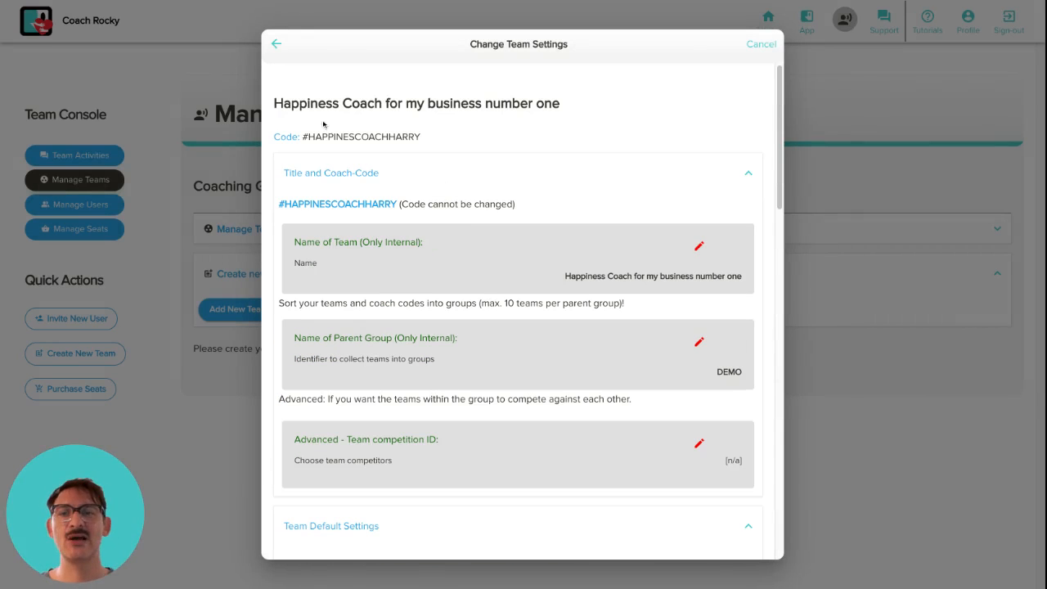
click(275, 44)
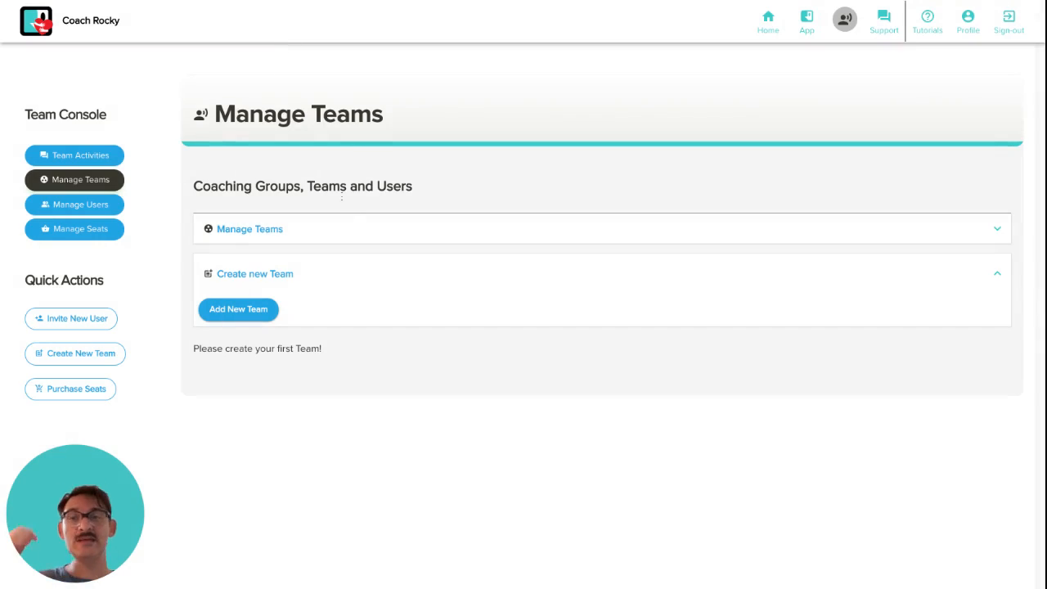
click(260, 232)
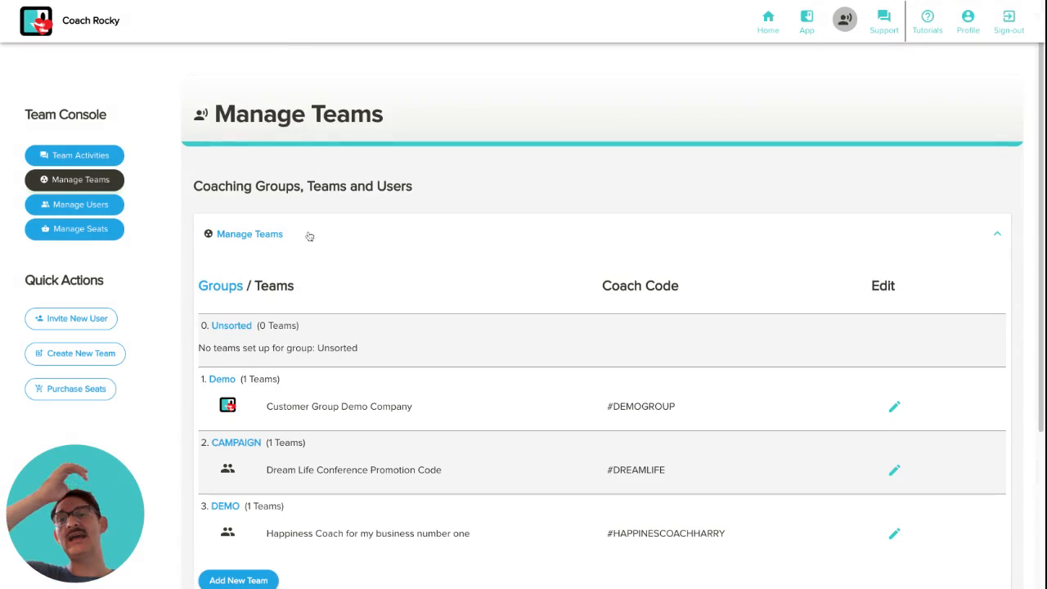
scroll(399, 258, down, 3)
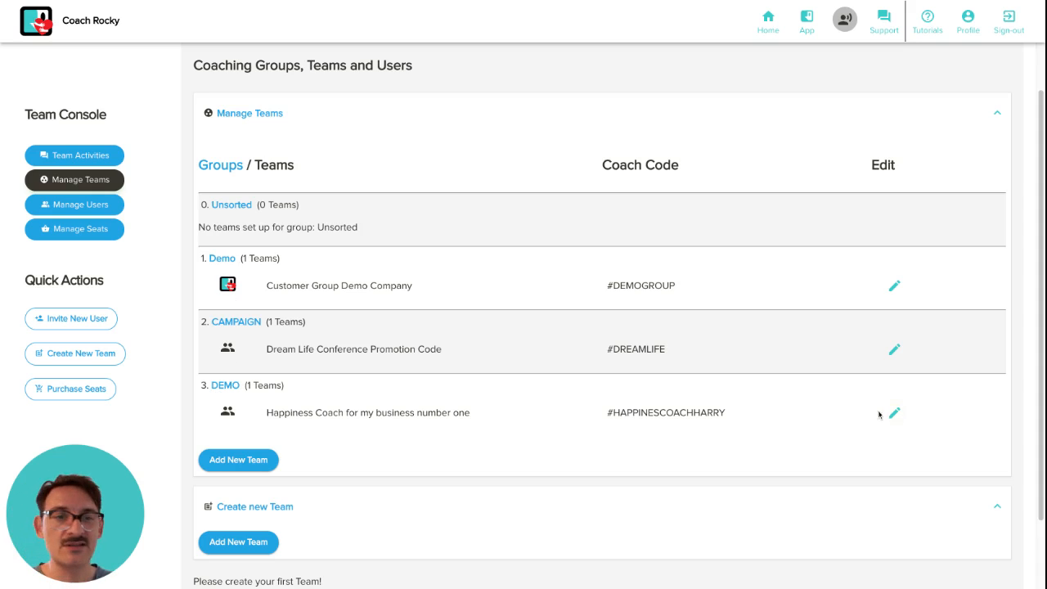
Change the Happiness Coach team's parent group from DEMO to 'Demo', save, and review the list
click(895, 413)
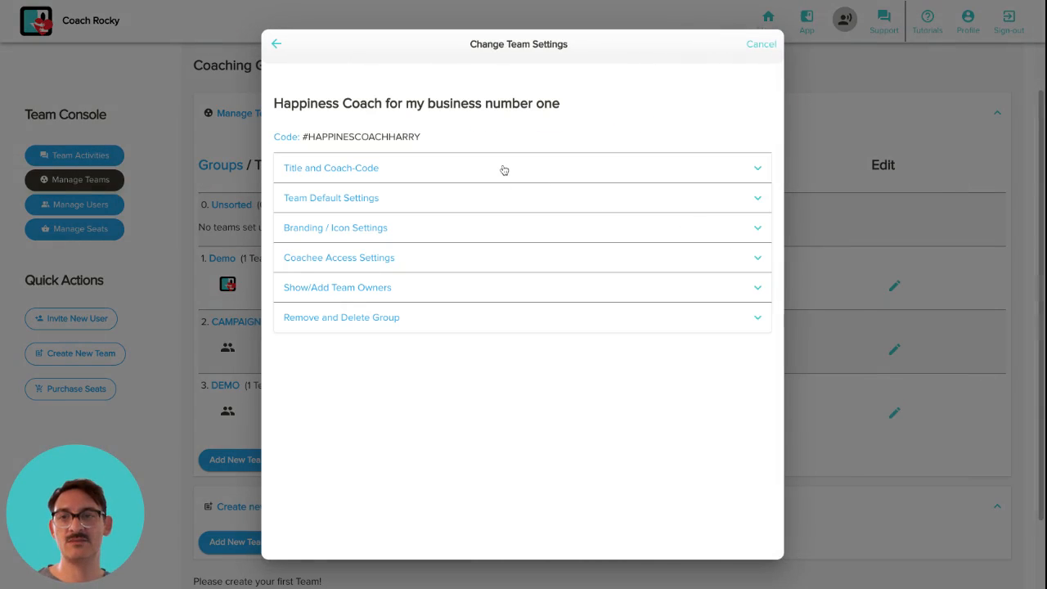
click(502, 173)
click(699, 342)
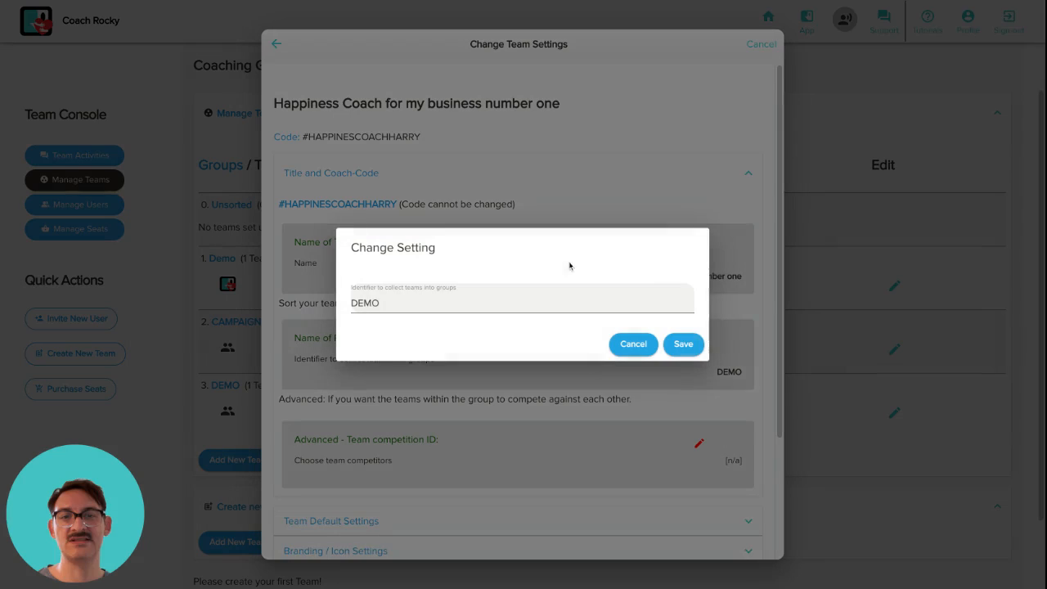
click(534, 296)
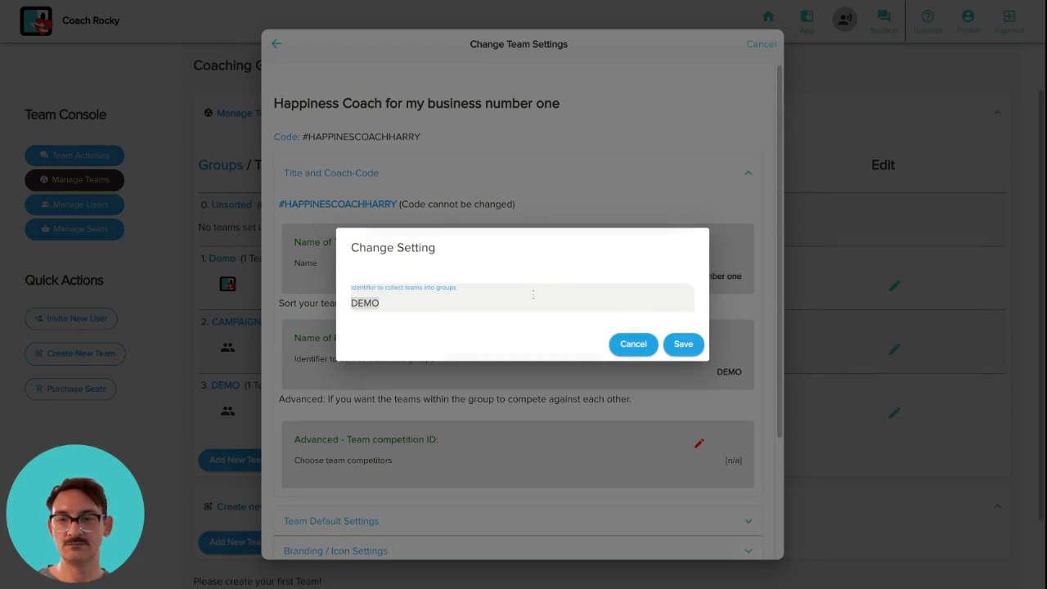
text(Demo)
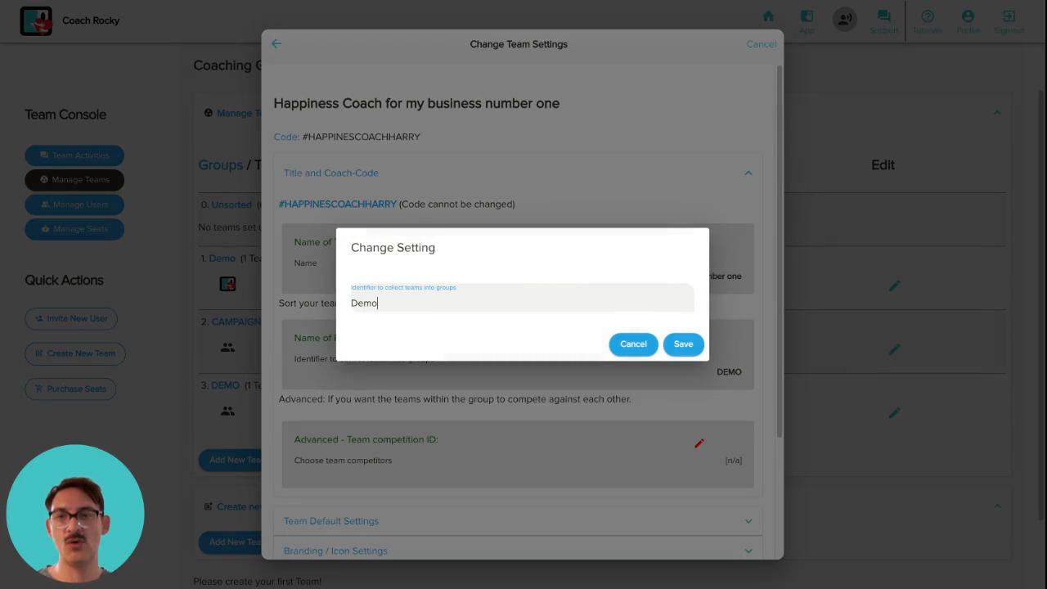
click(683, 344)
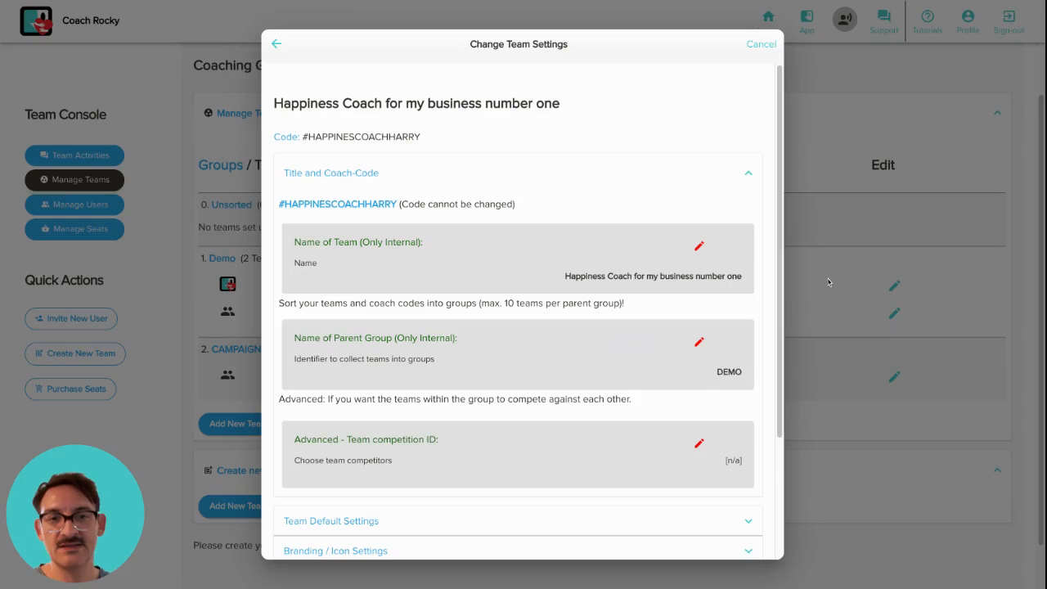
click(828, 281)
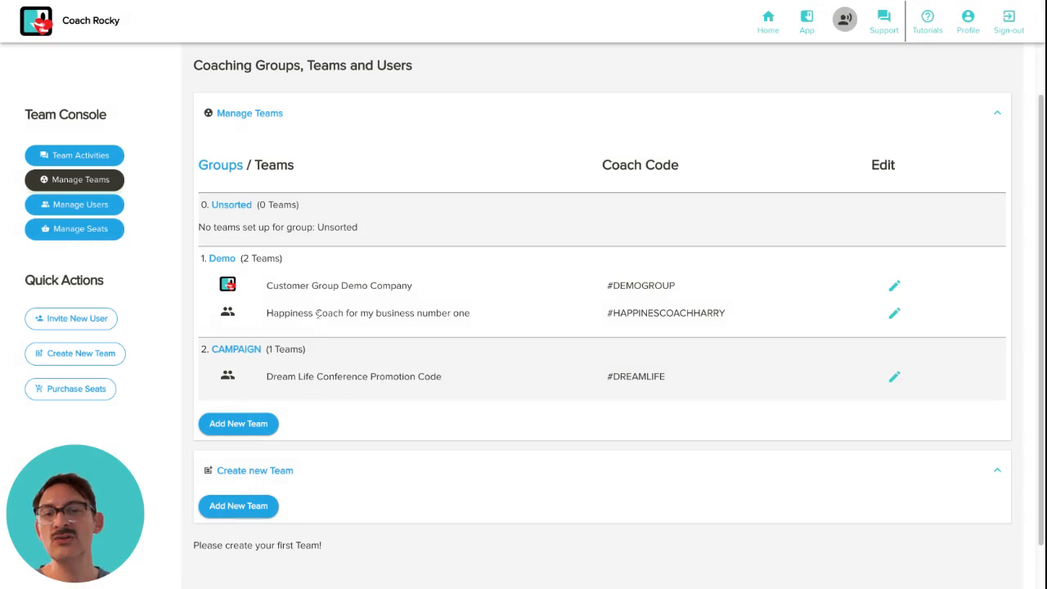
scroll(319, 314, down, 1)
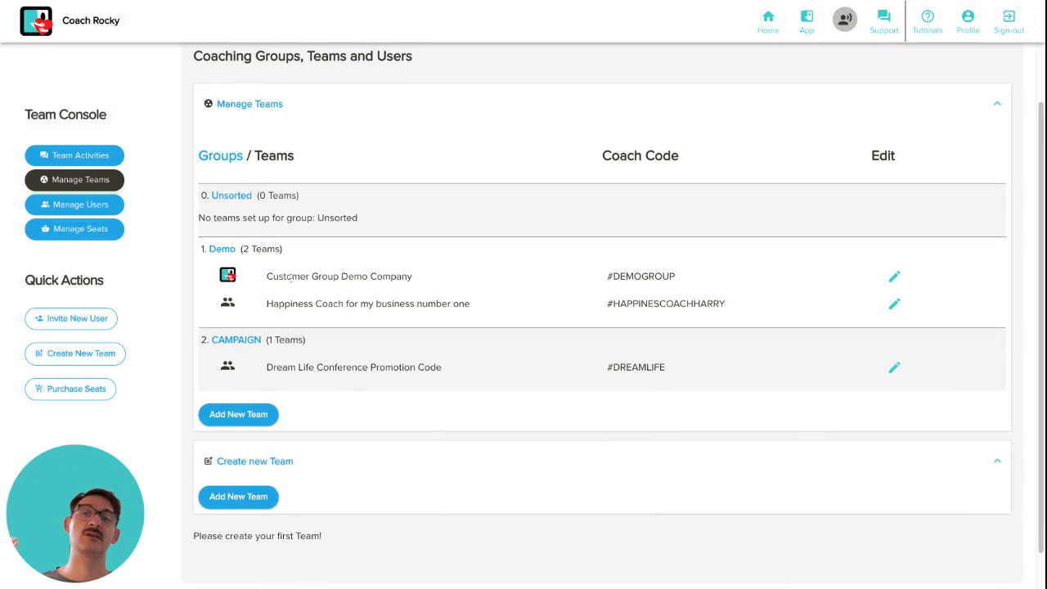
scroll(291, 277, down, 1)
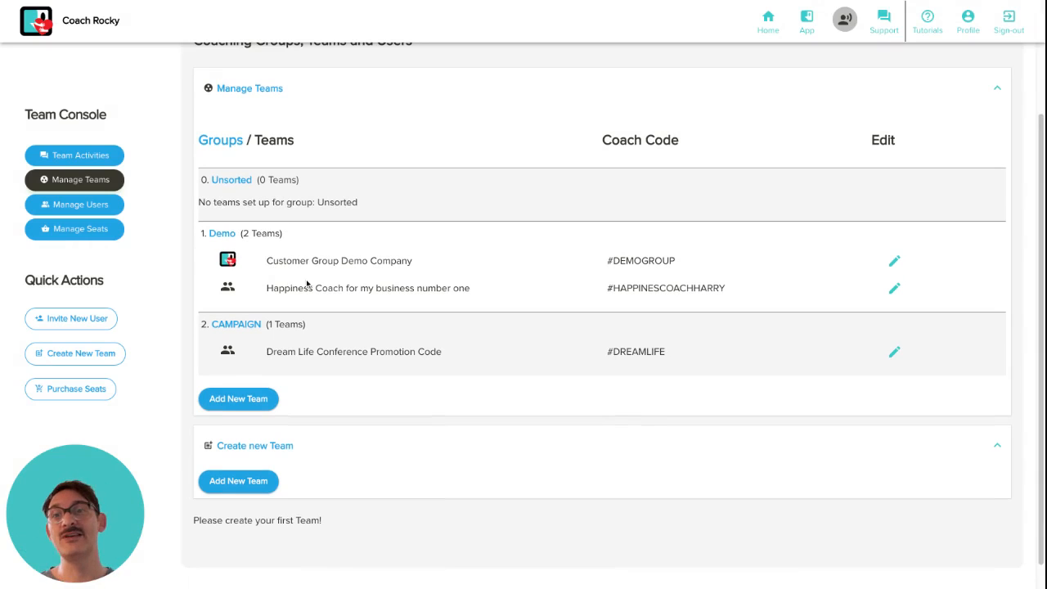
scroll(491, 313, up, 1)
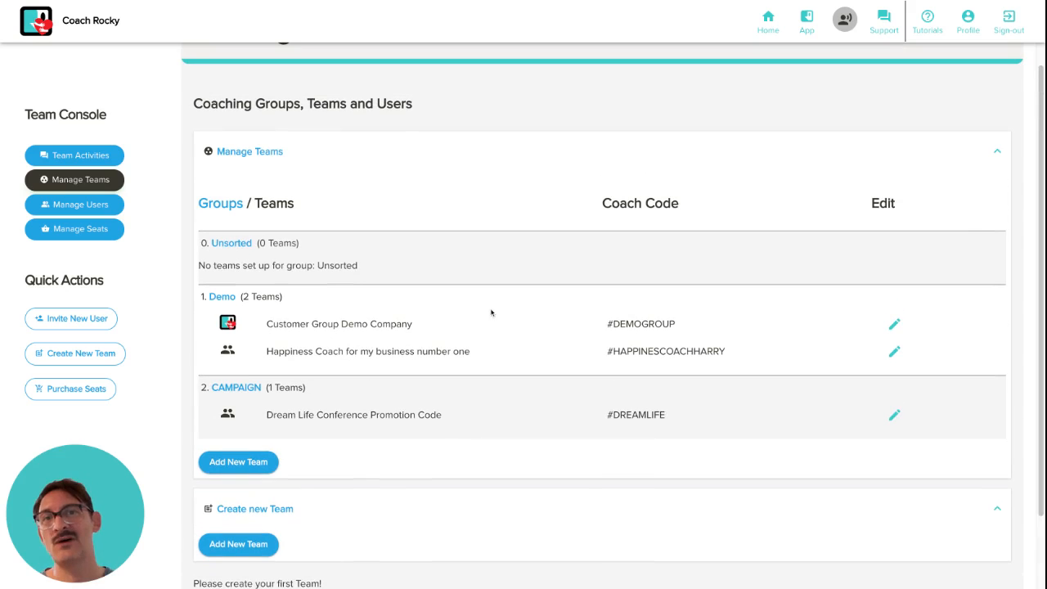